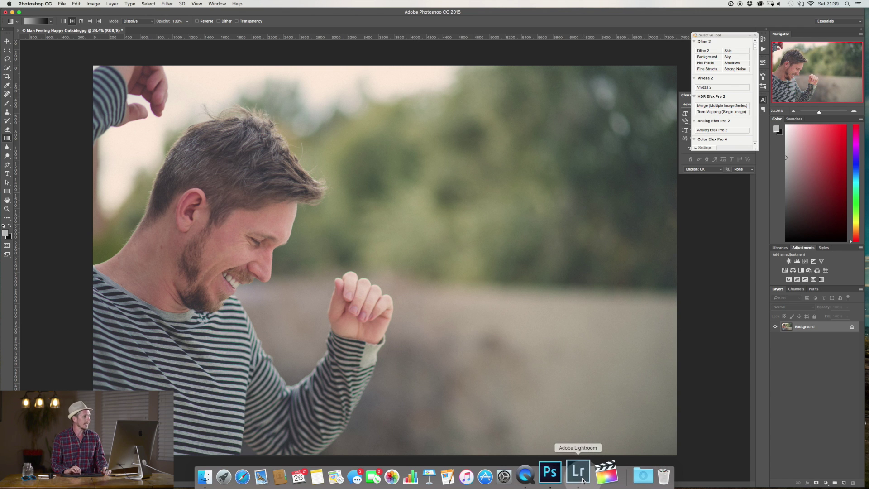
Switch from Photoshop to Lightroom's Develop view of 'Man Feeling Happy Outside.jpg'
click(579, 477)
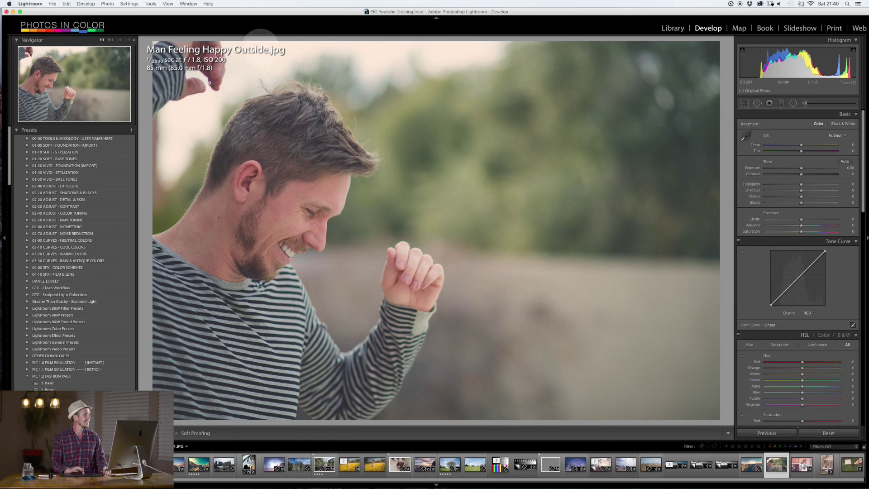
Zoom the portrait to 1:1 to inspect the background noise, then return to the full view
click(500, 216)
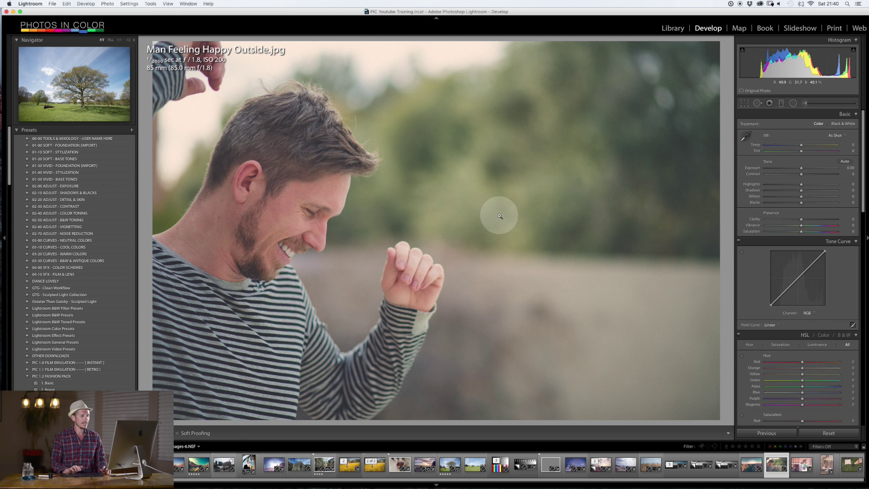
click(508, 221)
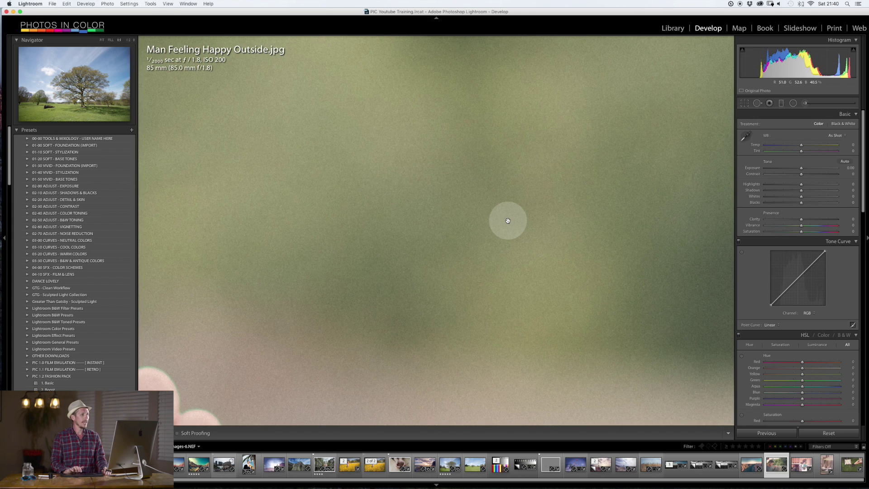
click(509, 222)
Look over the photo's Edit In options, then close the menu without choosing anything
right_click(508, 222)
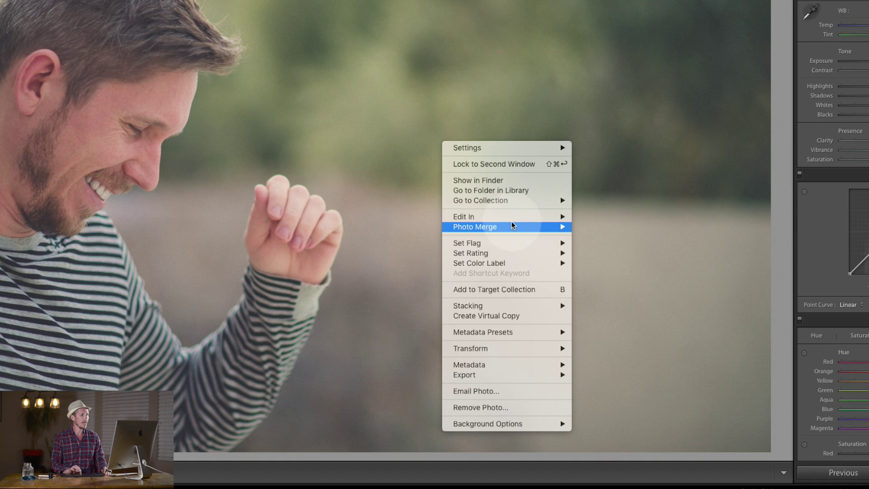
mouse_move(512, 222)
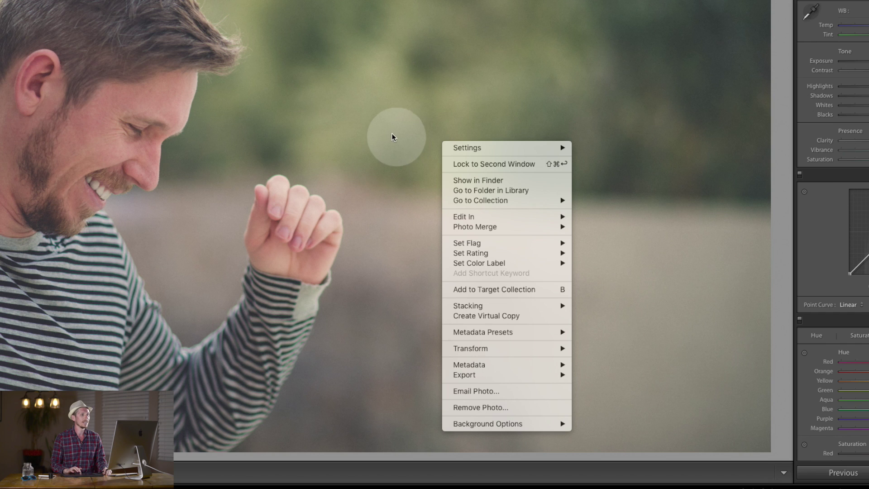
mouse_move(533, 203)
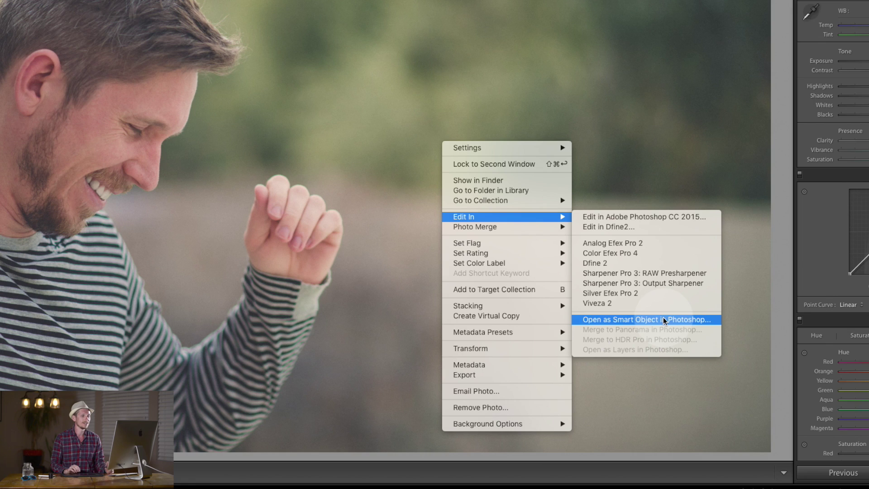
click(509, 83)
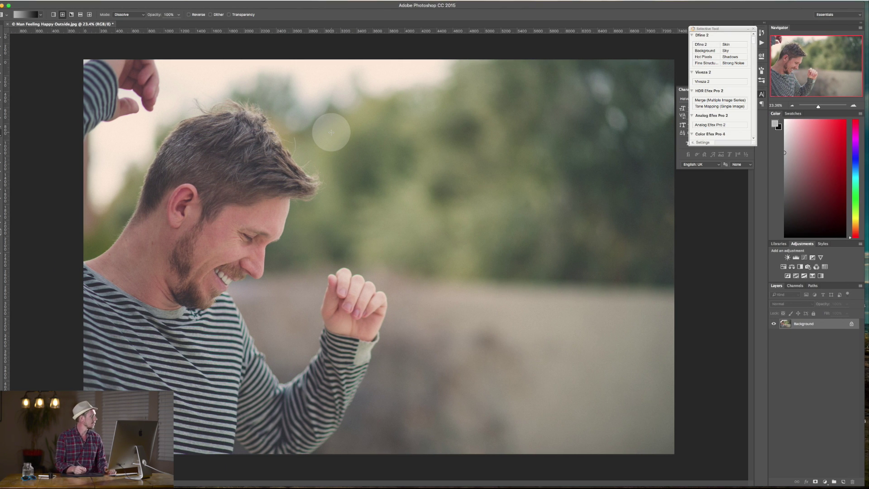
Reposition the Nik launcher and open File > Automate > Nik Collection Selective Tool
drag(749, 28, 730, 30)
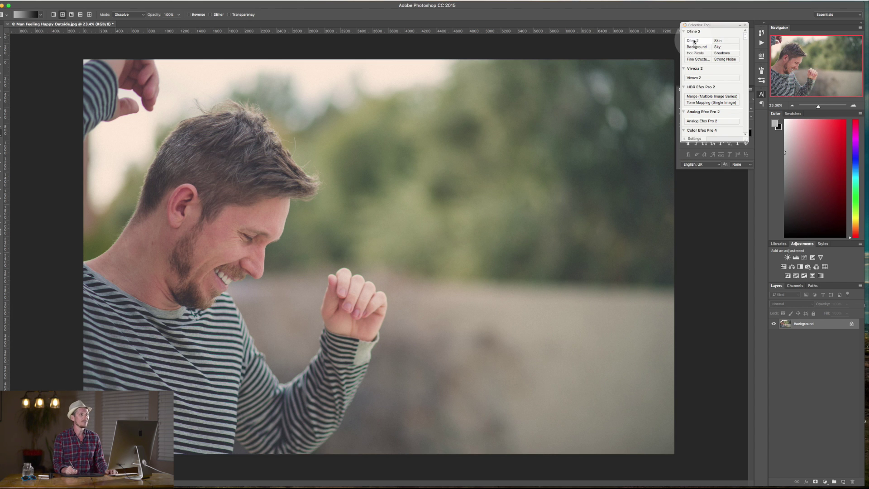
drag(713, 32, 721, 55)
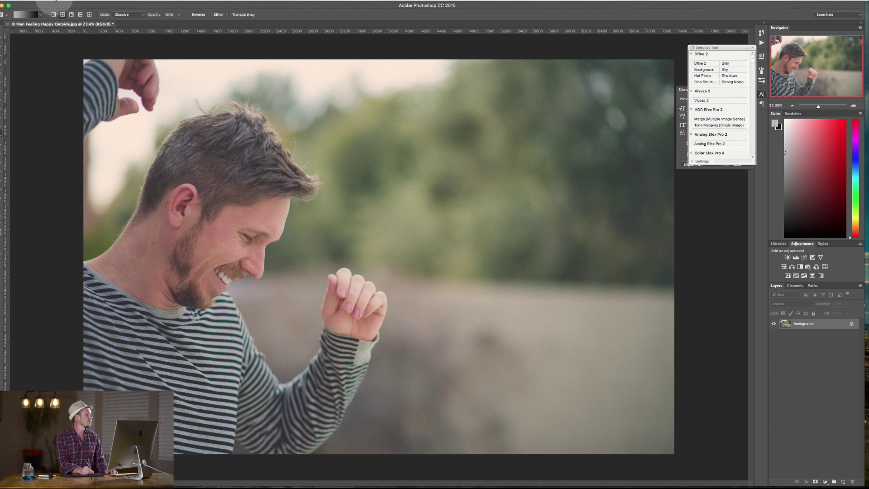
click(56, 1)
mouse_move(107, 147)
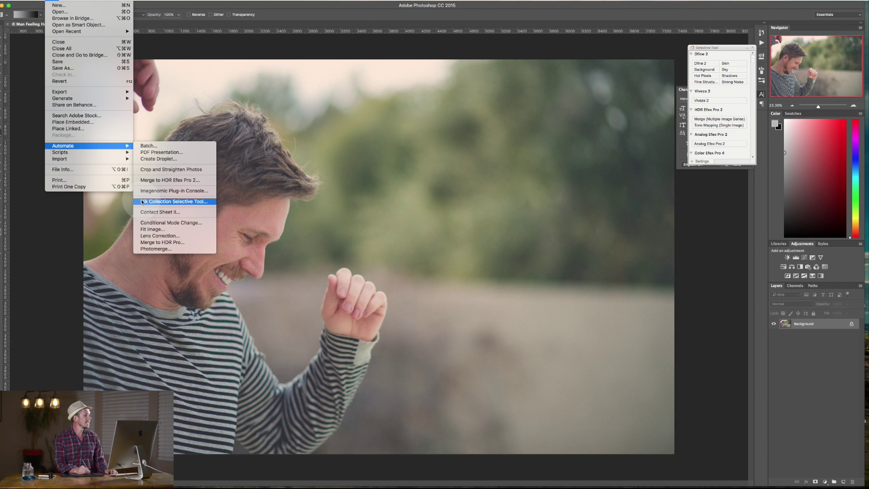
click(171, 202)
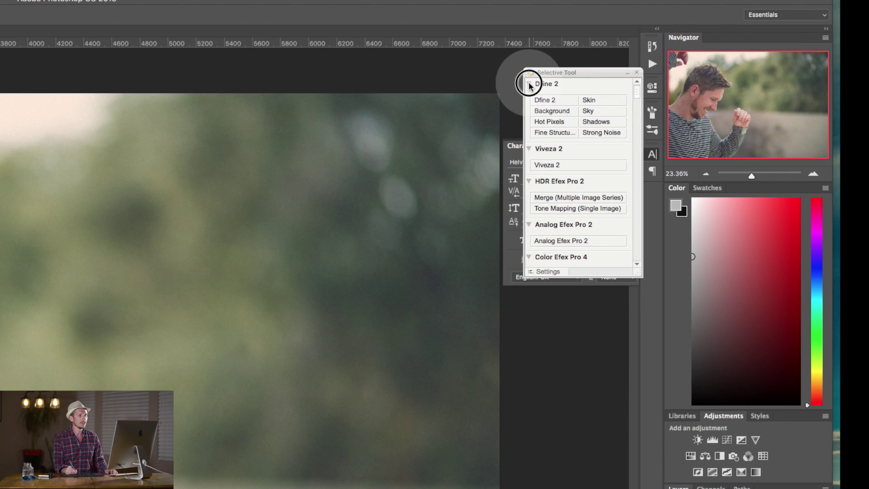
Collapse the Nik groups, expand Dfine 2, and run Dfine 2 on the portrait
click(692, 54)
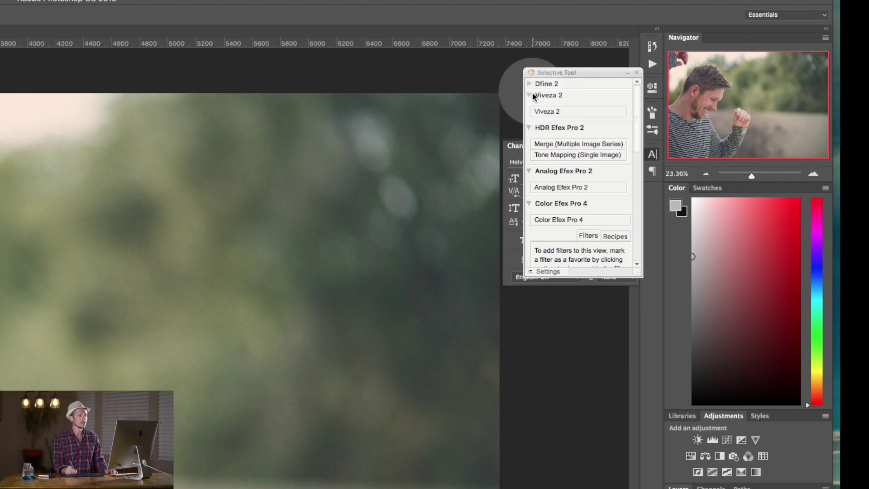
click(530, 94)
click(530, 106)
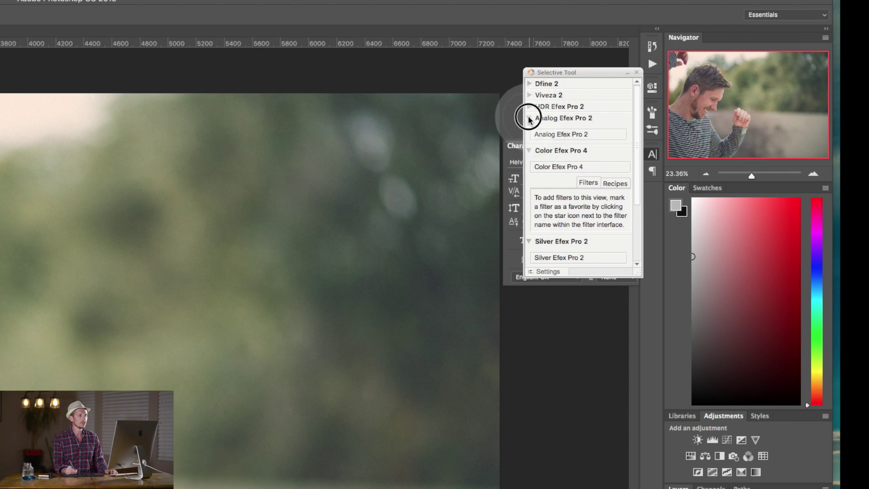
click(529, 119)
click(529, 130)
click(530, 140)
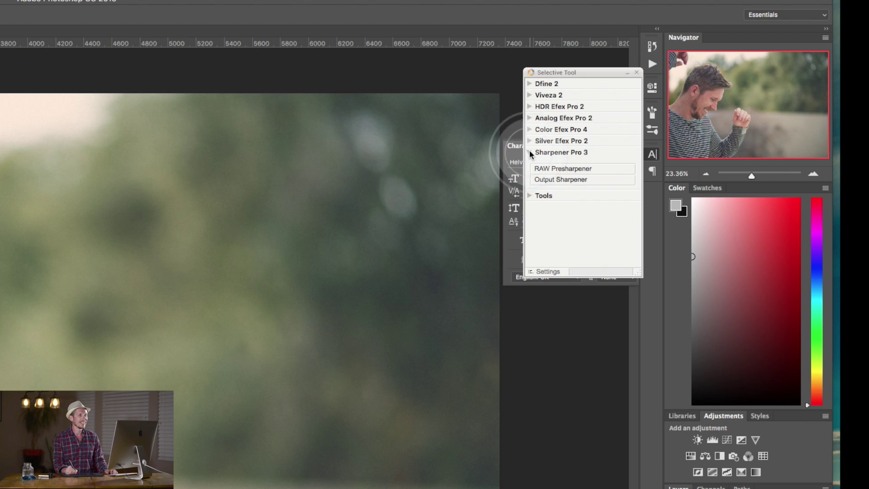
click(529, 153)
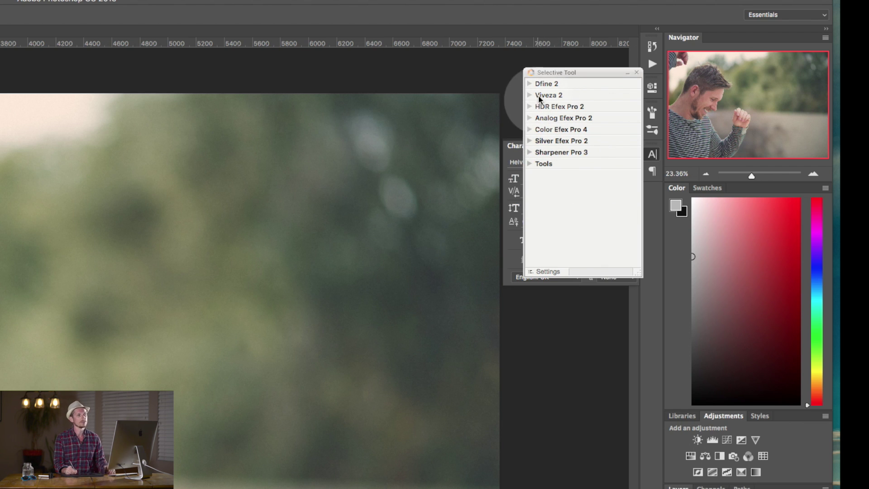
click(529, 84)
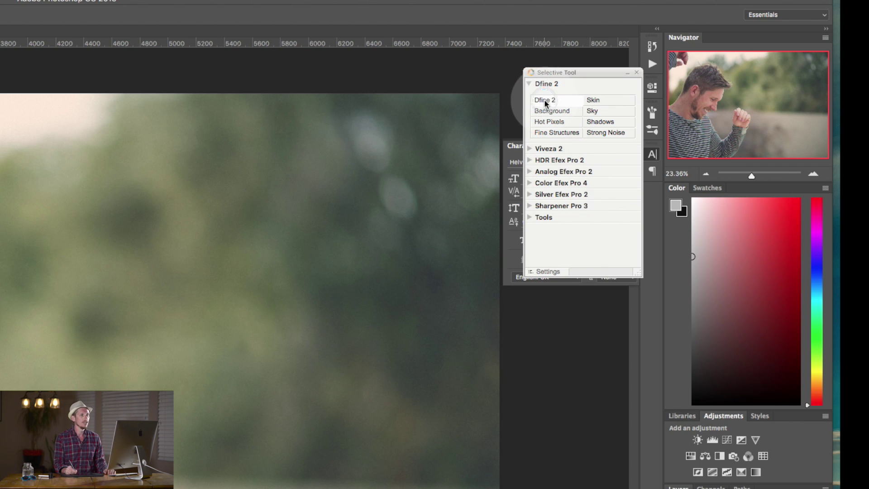
click(546, 103)
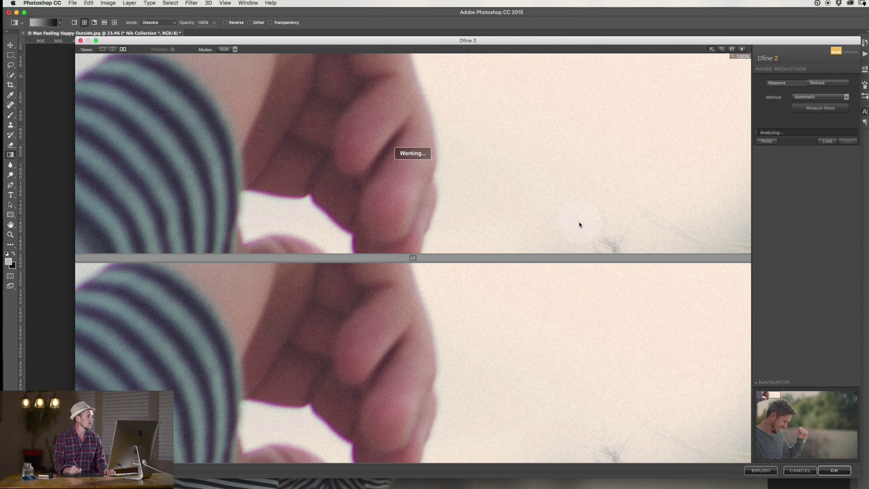
Fit the photo and compare single, split, stacked and side-by-side before/after views, ending on single view
click(103, 49)
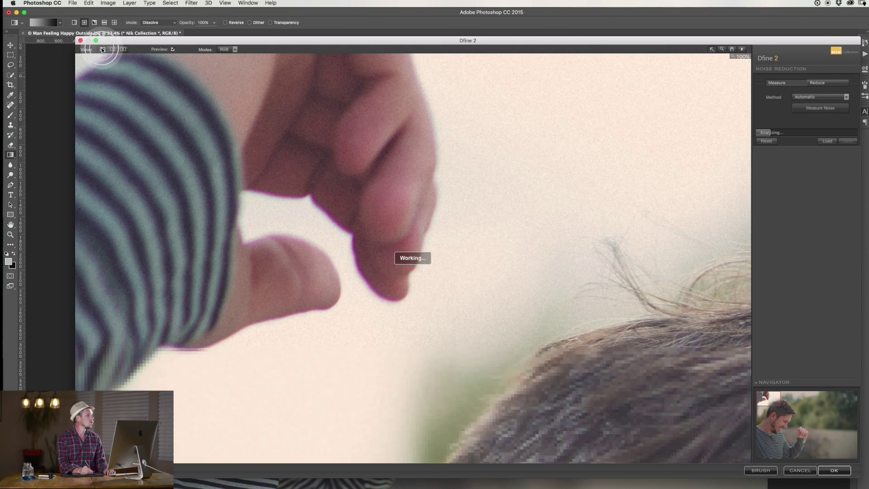
click(471, 138)
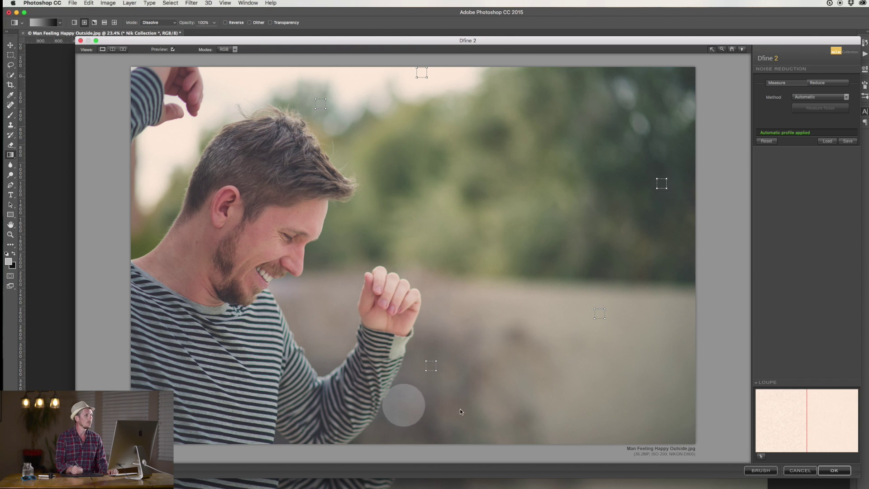
click(113, 49)
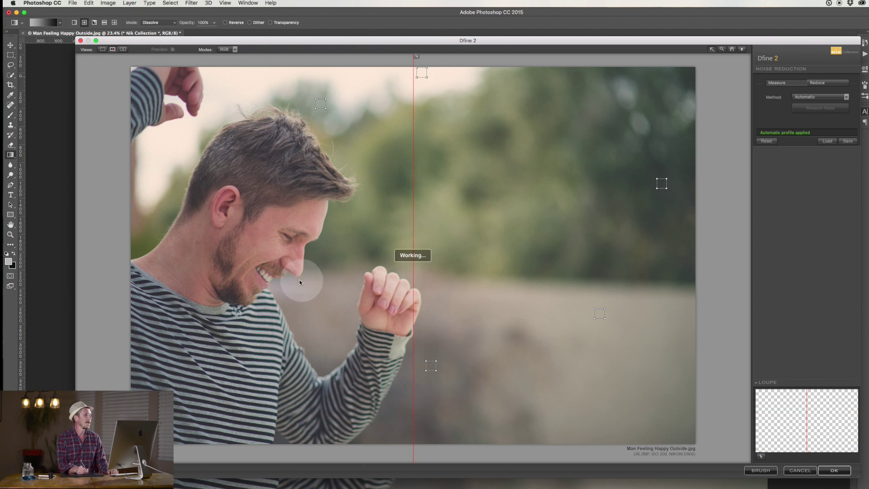
click(122, 49)
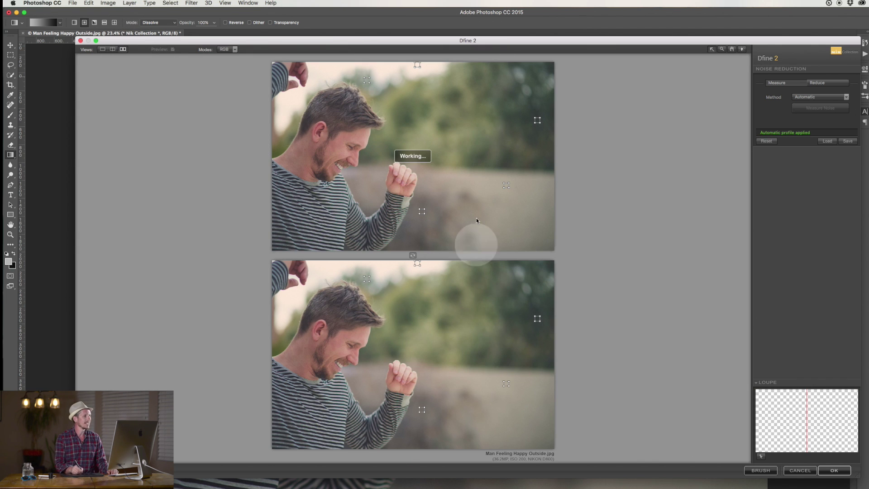
click(413, 255)
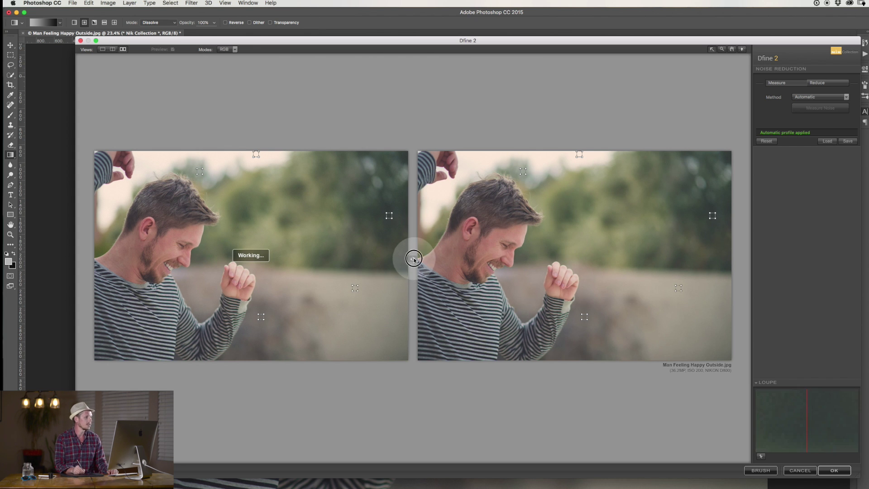
click(412, 259)
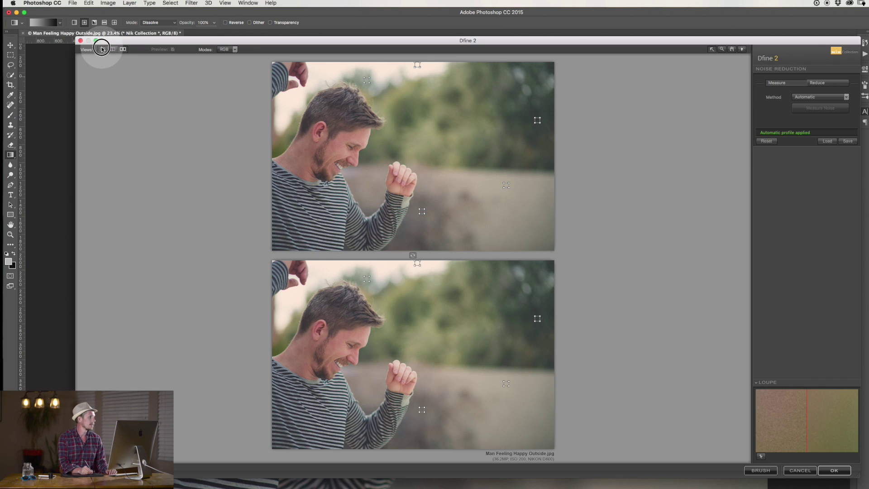
click(102, 49)
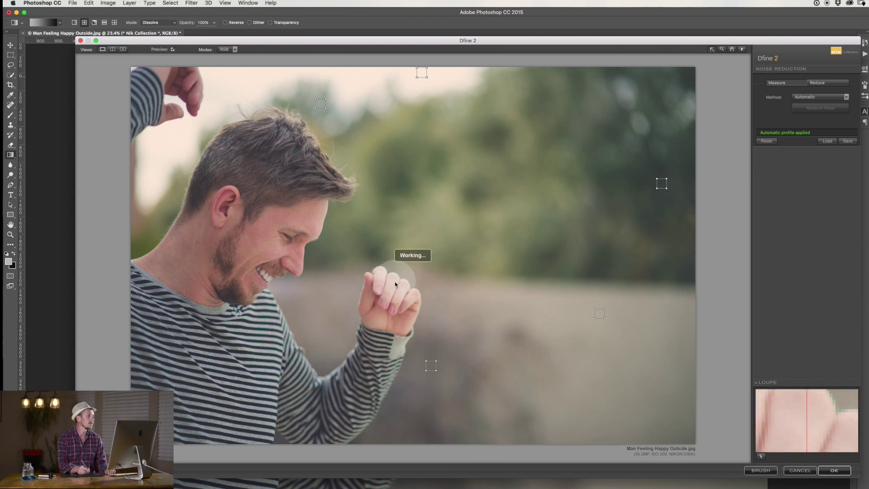
Zoom to 100% on the blurred background, then back out to the whole photo
click(234, 49)
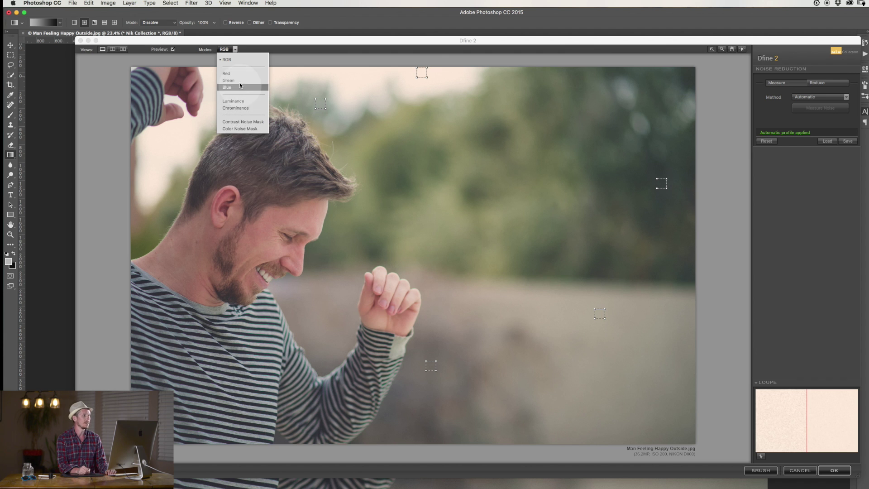
click(278, 45)
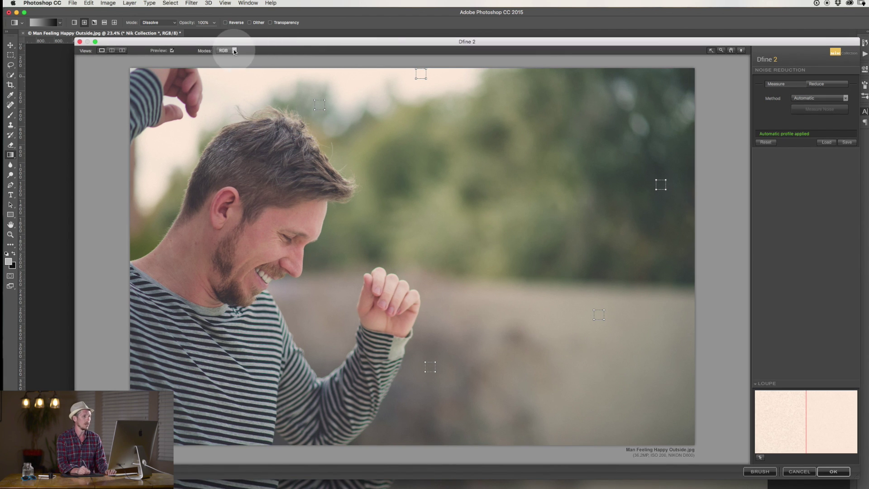
click(722, 51)
click(454, 237)
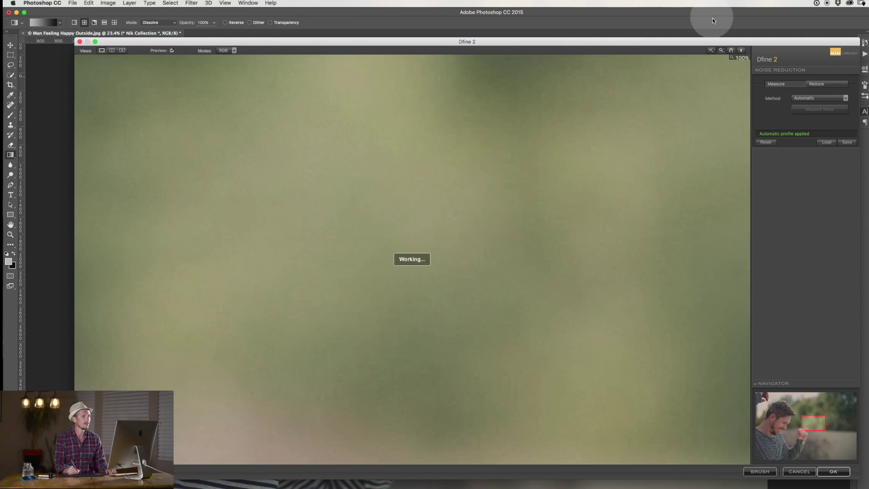
click(705, 71)
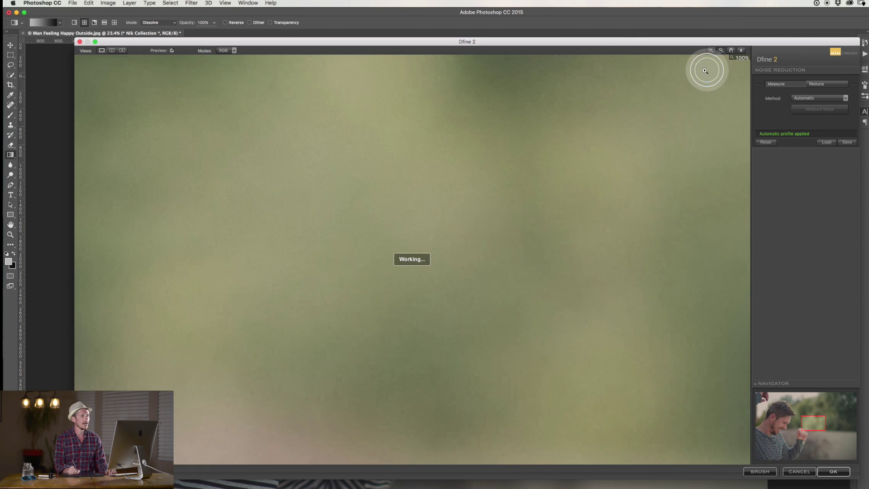
click(648, 114)
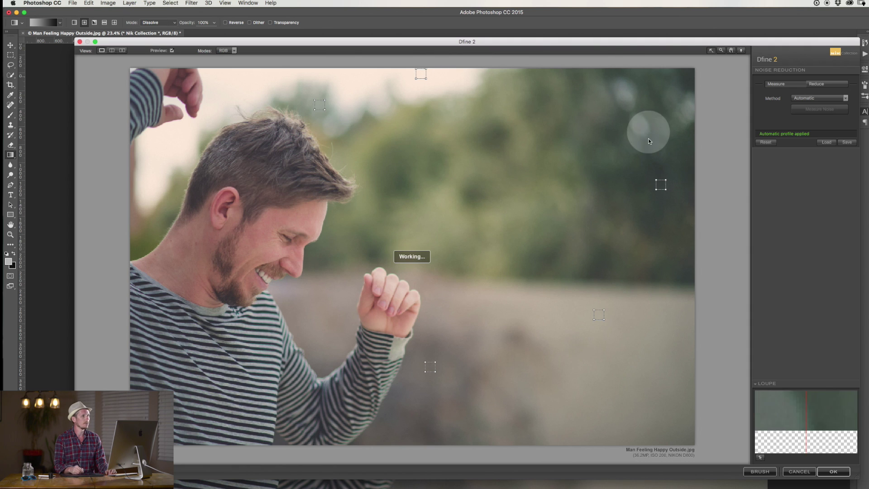
Reset the Automatic noise profile to clear its measurement boxes
click(741, 51)
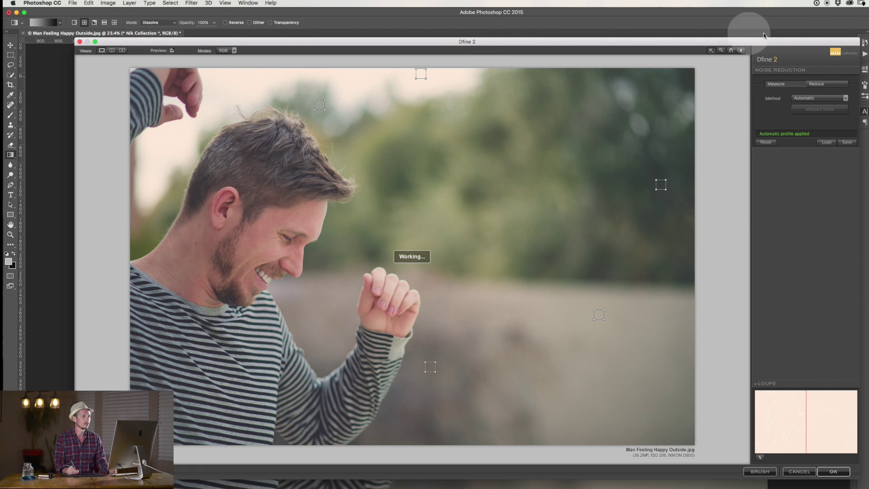
click(741, 50)
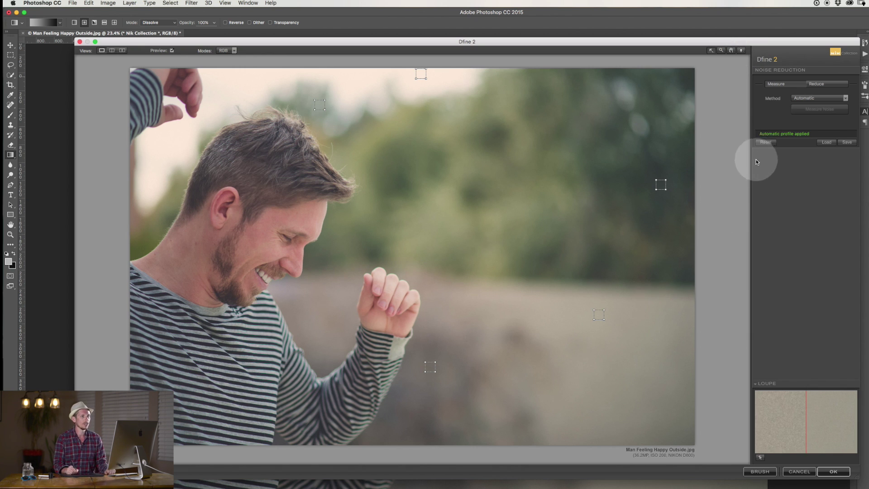
click(768, 143)
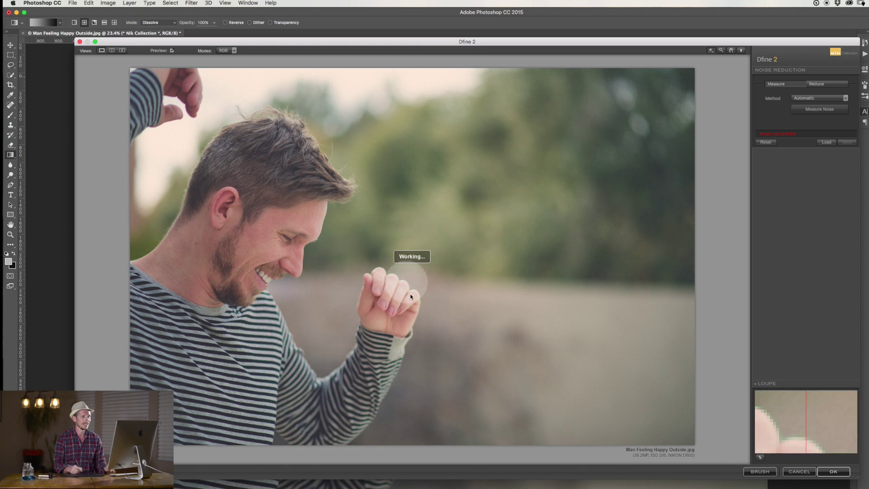
Re-measure noise automatically and view a split before/after at 100% on the background
click(820, 110)
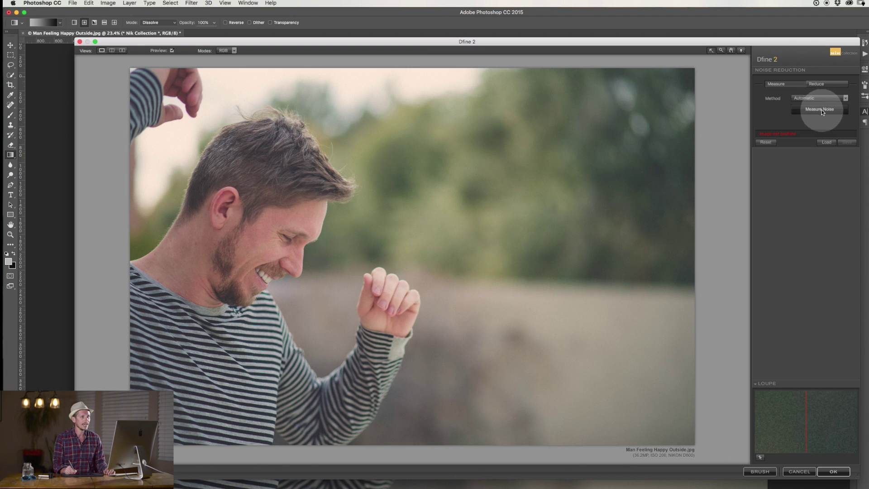
click(822, 112)
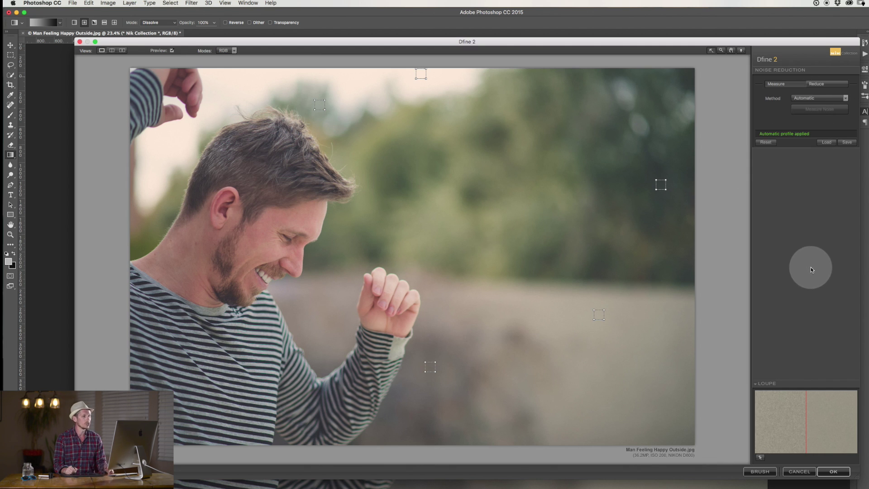
click(112, 50)
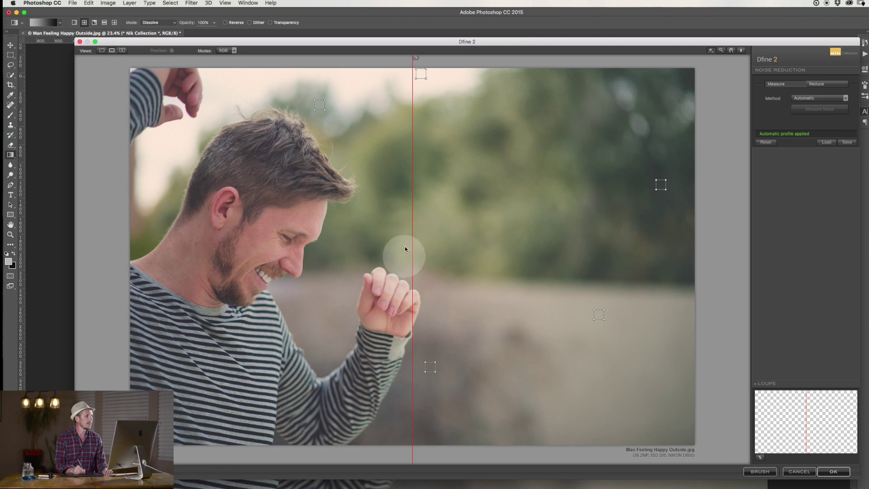
click(420, 224)
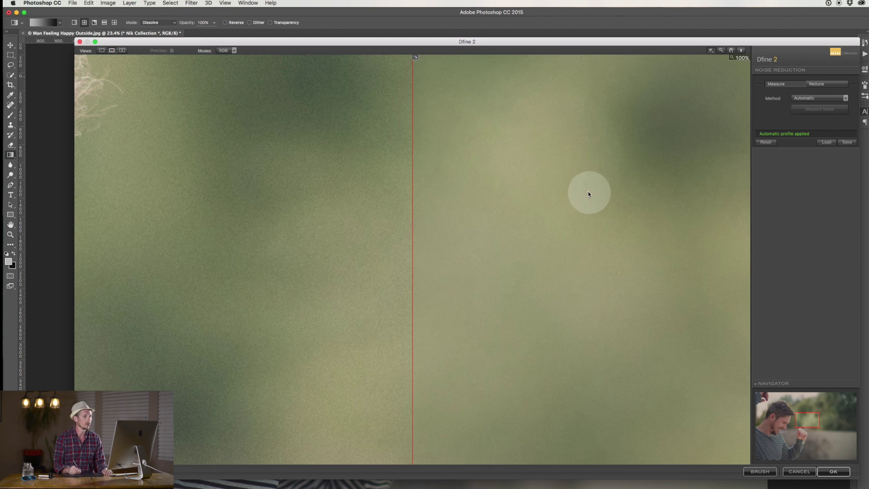
Switch Method to Manual, sample a plain background patch, measure noise, and fit the photo
click(845, 98)
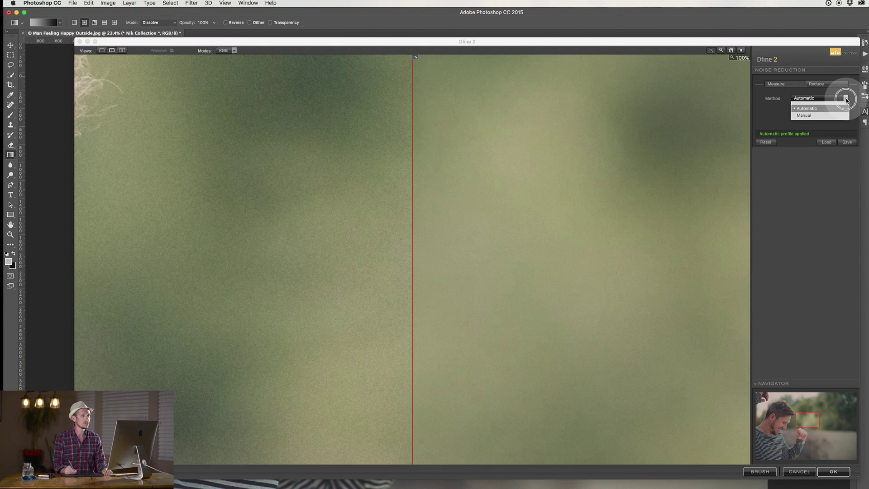
click(810, 115)
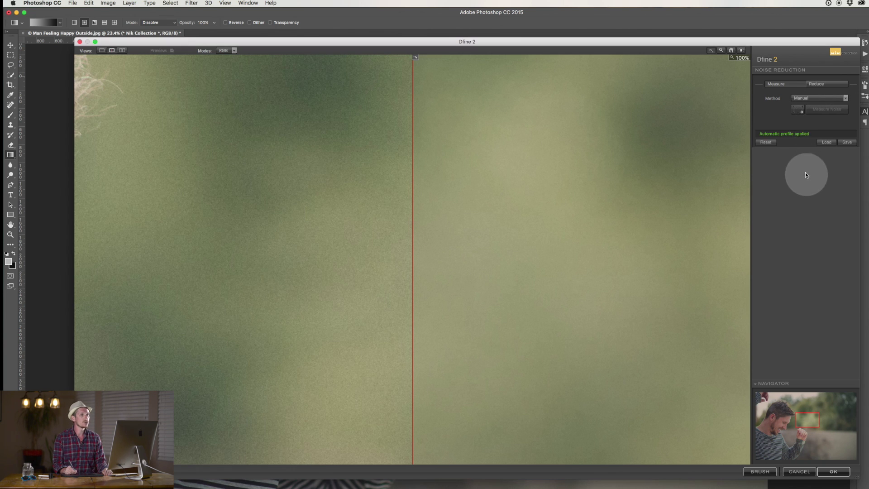
click(800, 112)
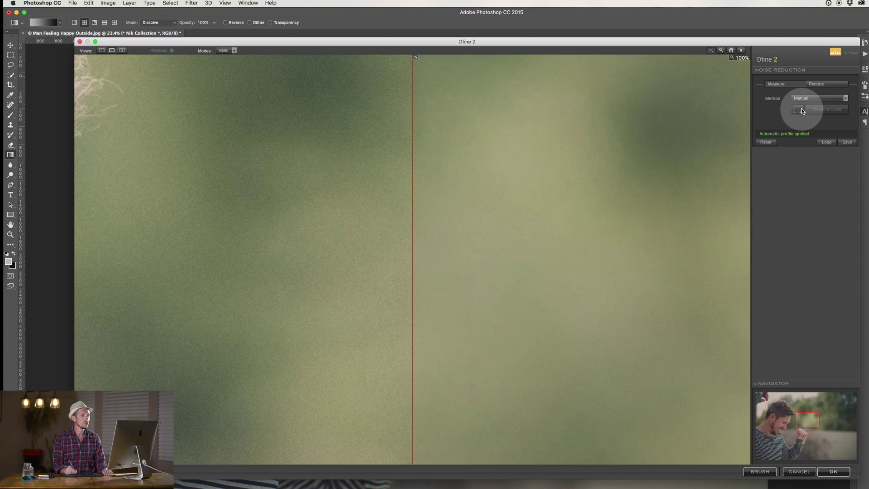
click(799, 110)
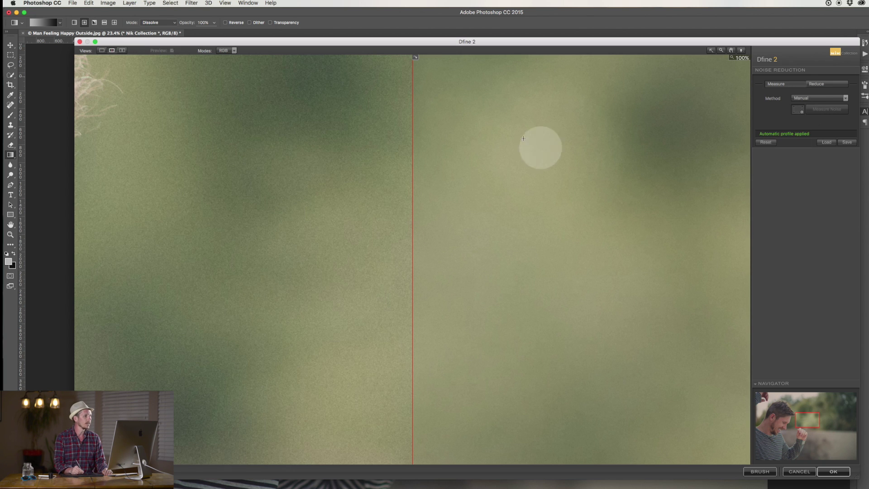
drag(478, 130, 571, 192)
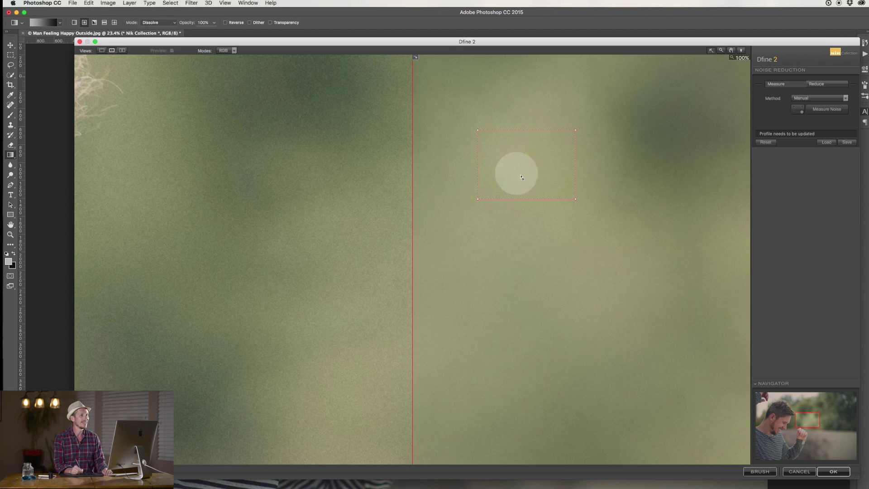
click(824, 110)
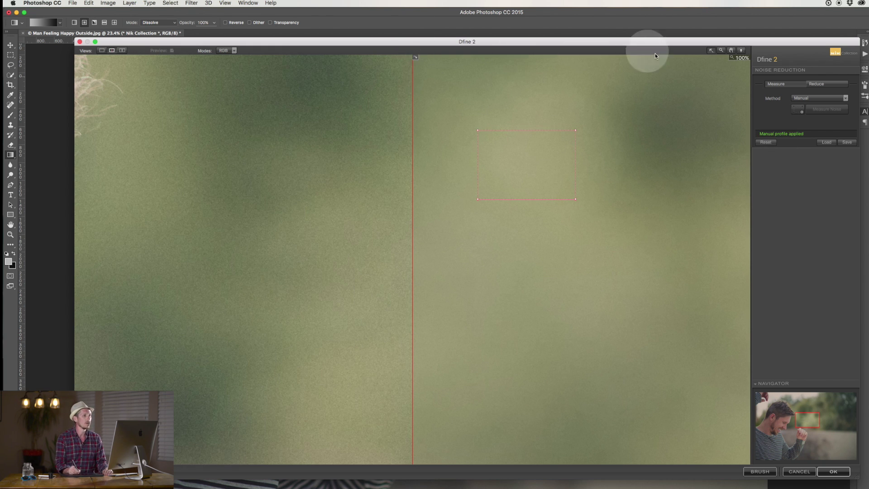
click(670, 105)
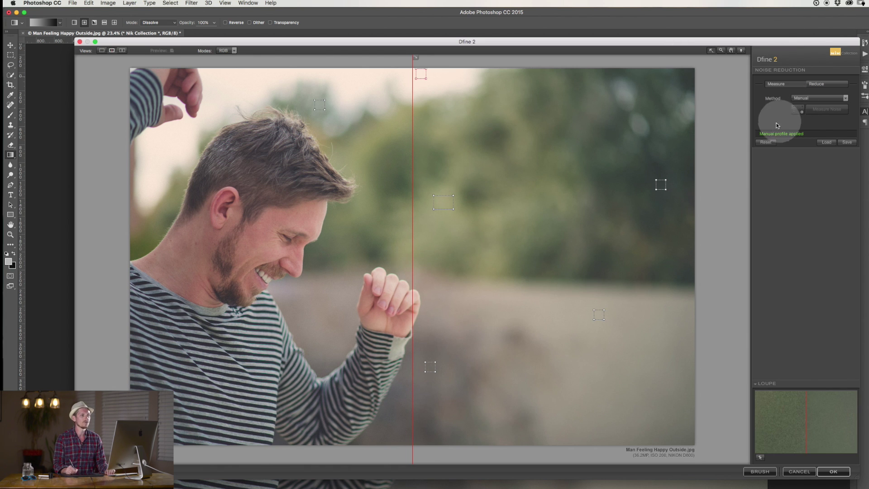
Move on to the Reduce stage with Contrast Noise and Color Noise at 100%
click(821, 84)
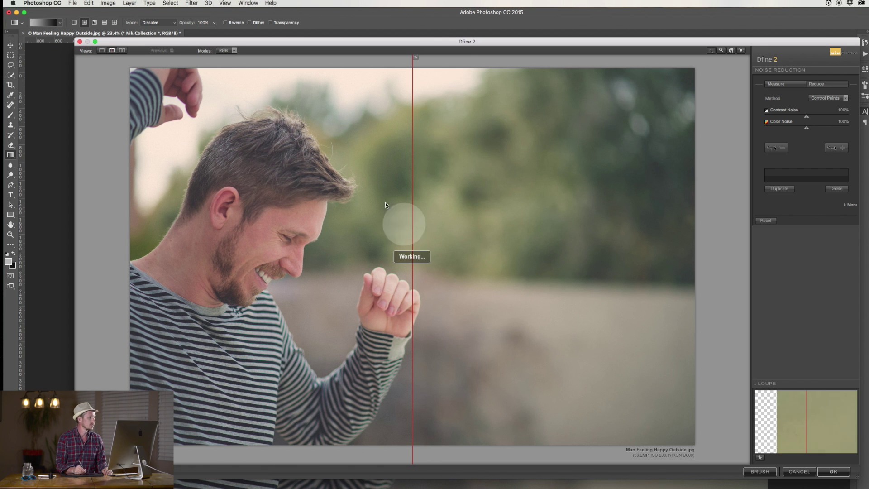
Zoom to 100% in side-by-side before/after views, panned to the man's nose
click(360, 225)
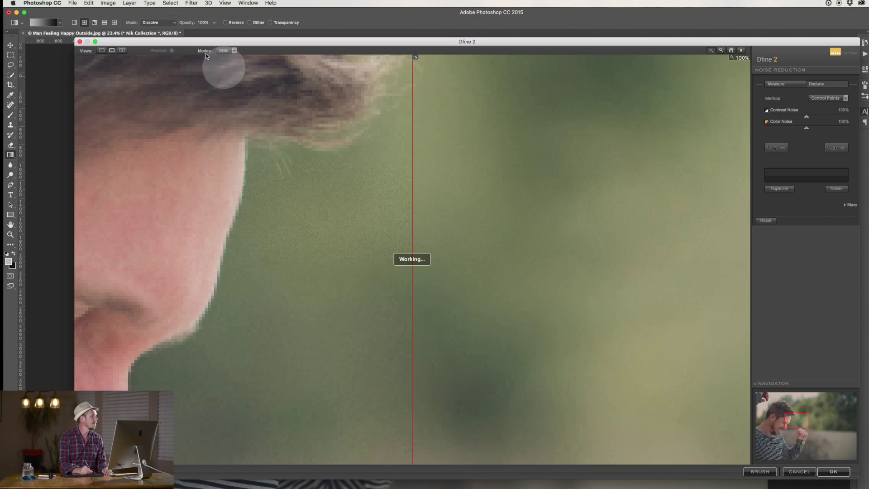
click(122, 50)
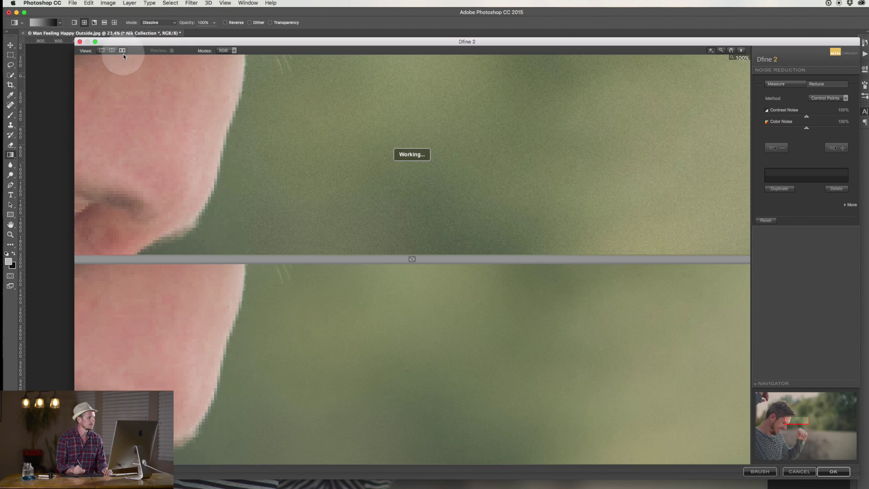
click(406, 258)
click(413, 259)
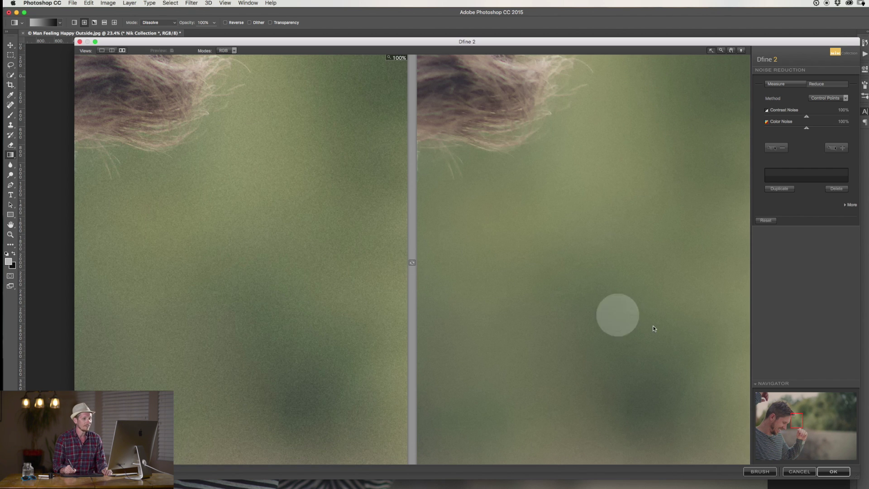
drag(797, 420, 790, 422)
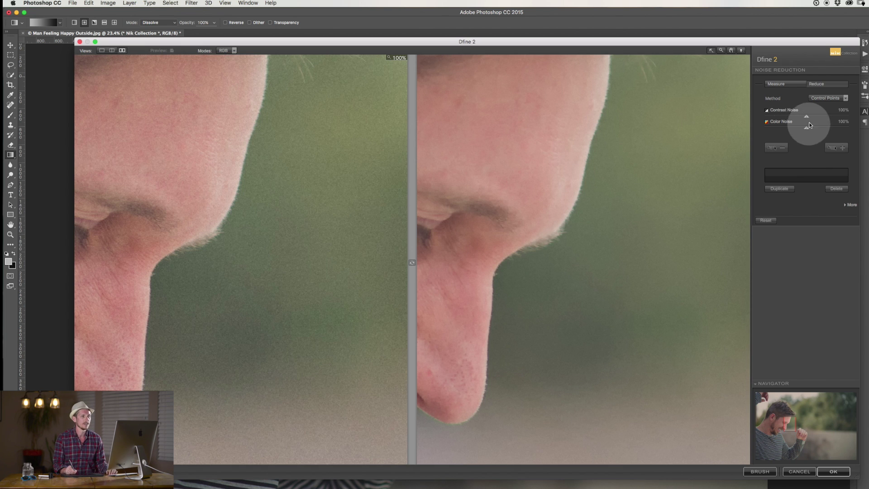
Test stronger then weaker Color Noise and Contrast Noise reduction with the sliders
drag(808, 129, 851, 129)
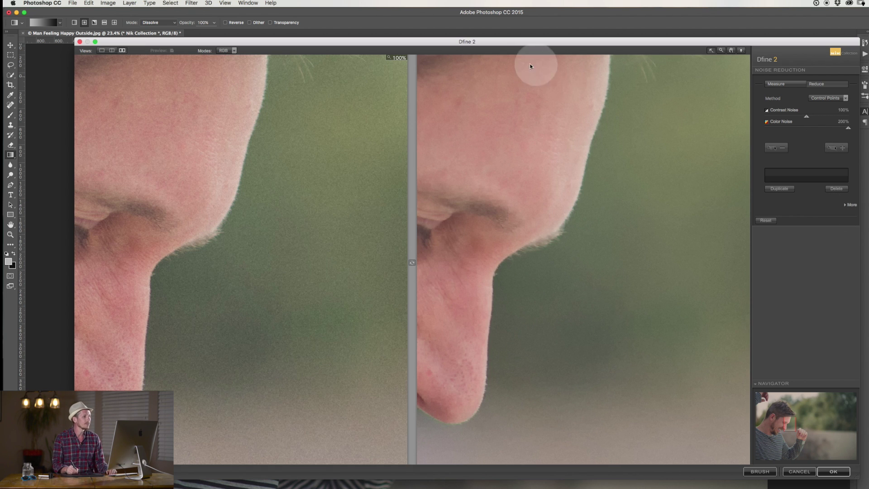
drag(807, 117, 849, 116)
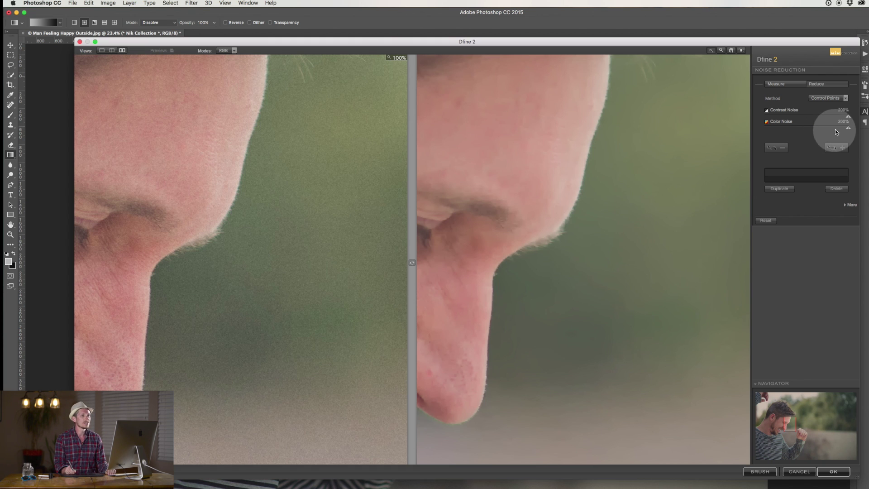
drag(847, 116, 807, 117)
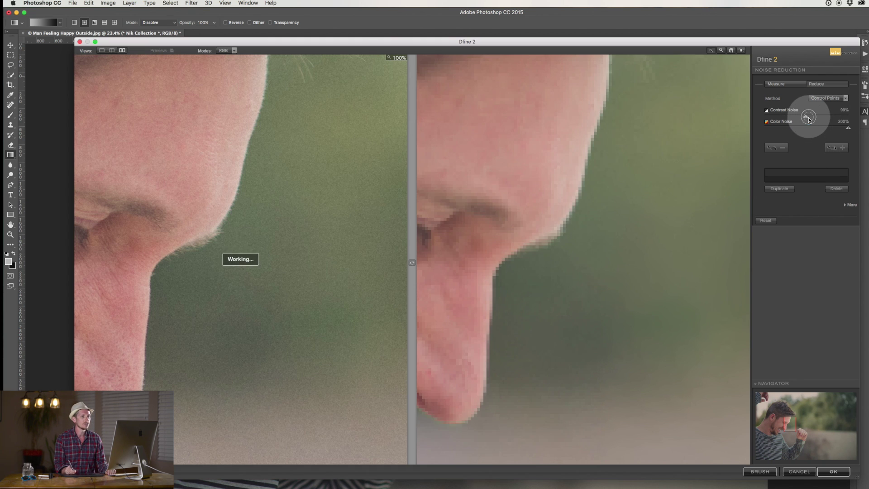
click(848, 130)
drag(848, 130, 809, 131)
Set Contrast and Color Noise to exactly 100%, keep Control Points, and return to single view
click(844, 122)
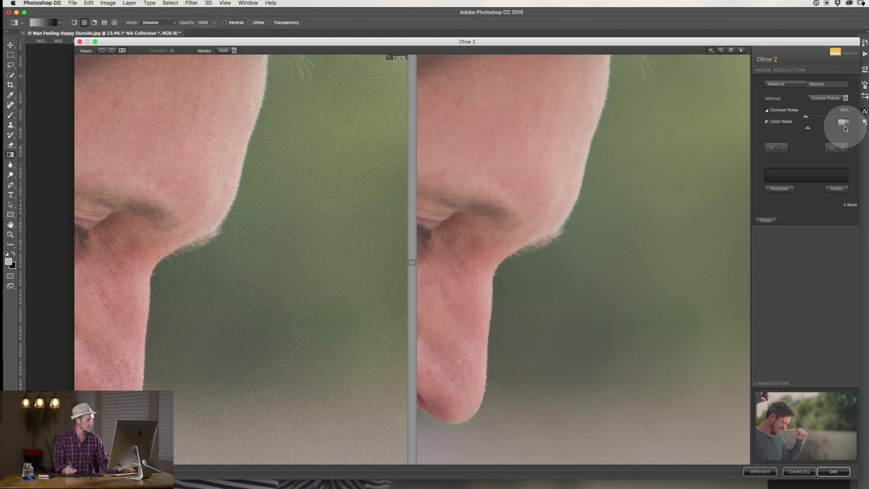
text(100)
click(844, 111)
text(0)
click(843, 122)
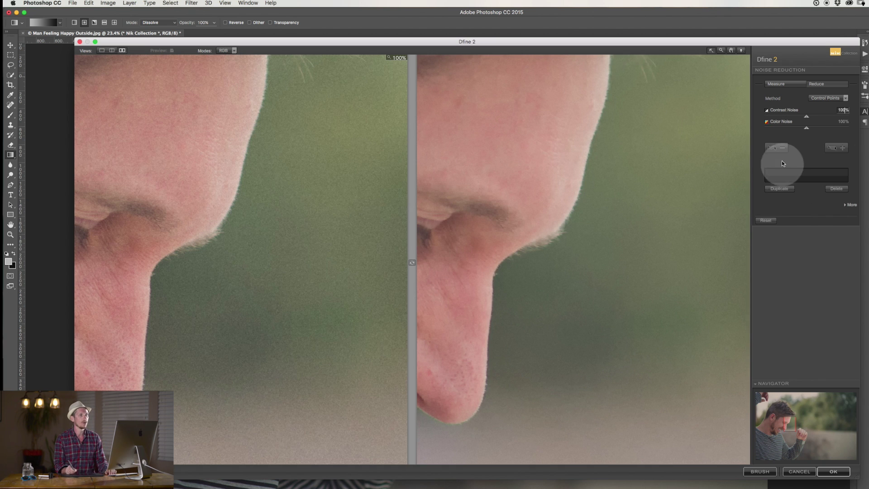
click(846, 99)
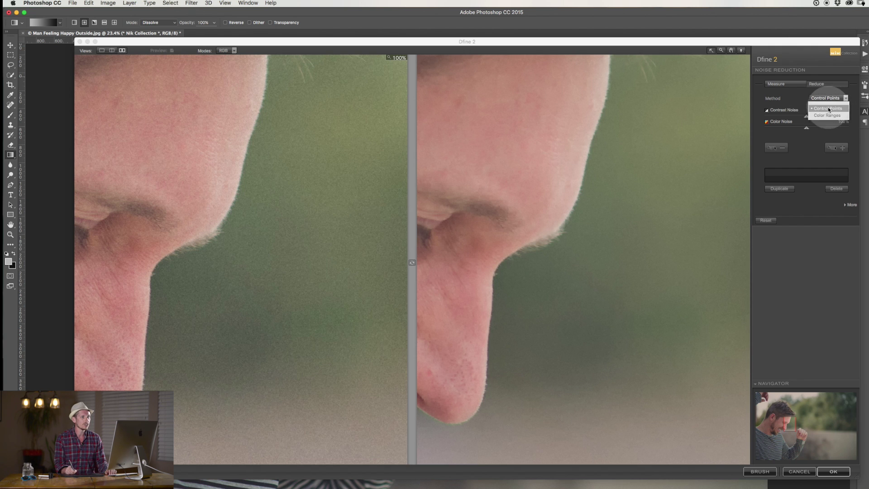
click(828, 107)
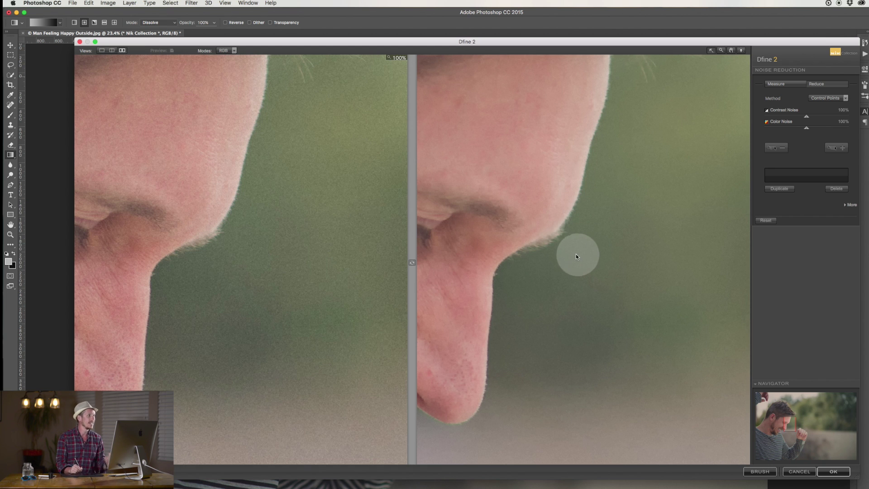
click(102, 51)
Fit the photo and add Control Point 1 on the man's temple
click(451, 196)
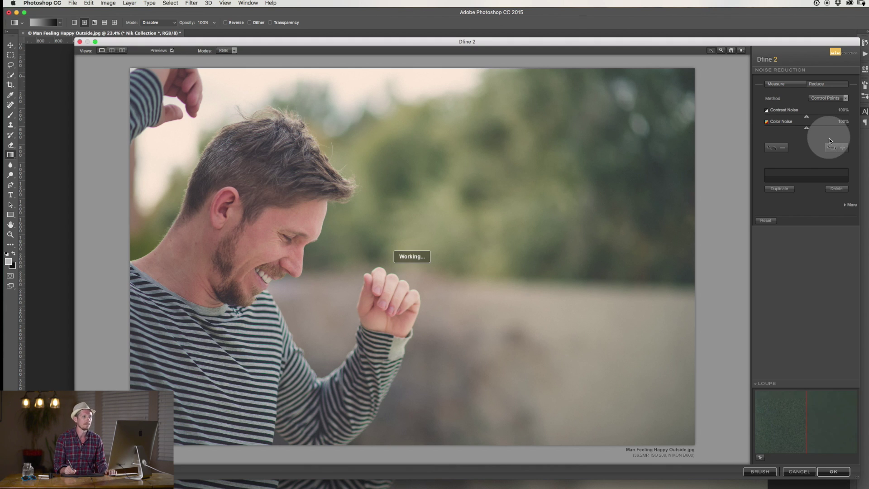
click(780, 149)
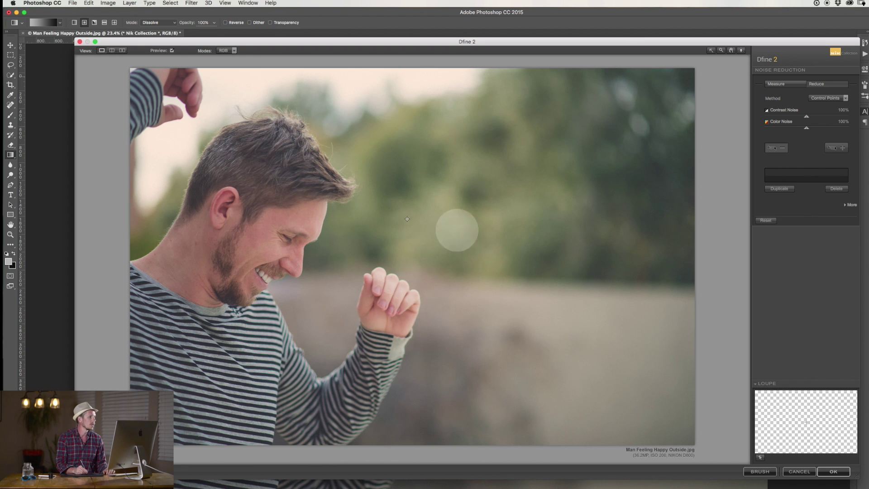
click(311, 212)
click(311, 211)
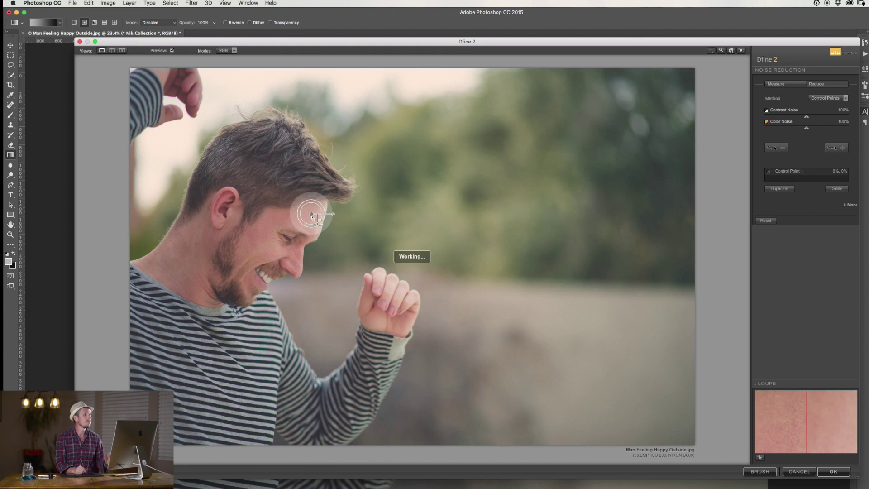
mouse_move(312, 214)
mouse_down()
mouse_move(346, 175)
mouse_move(409, 216)
mouse_move(301, 220)
mouse_up()
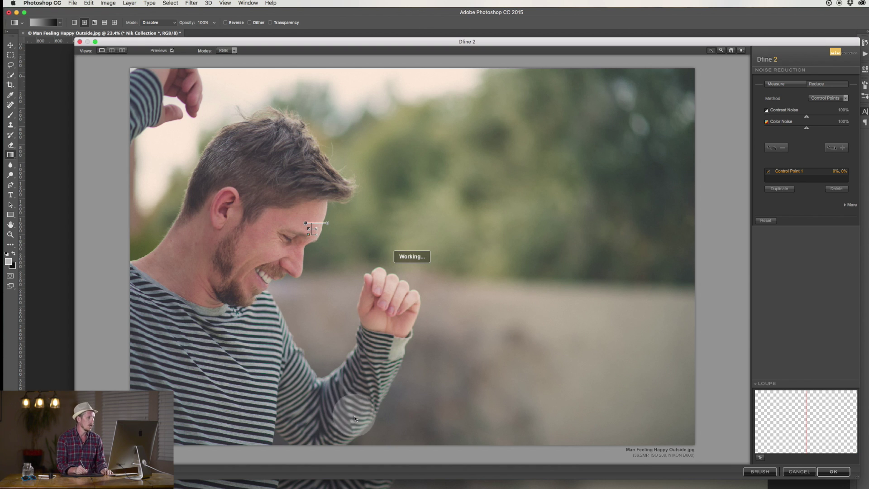
Enlarge Control Point 1's area and move it into the sky above his head
drag(308, 223, 364, 101)
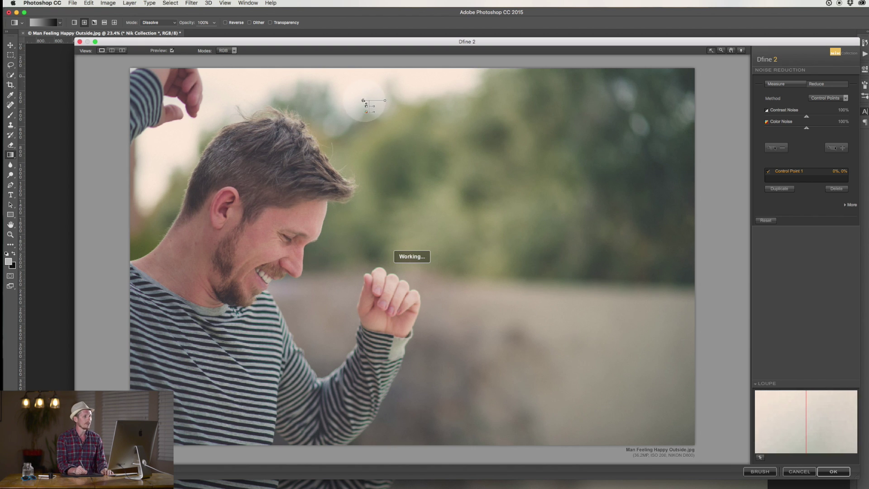
drag(385, 100, 423, 170)
mouse_move(419, 168)
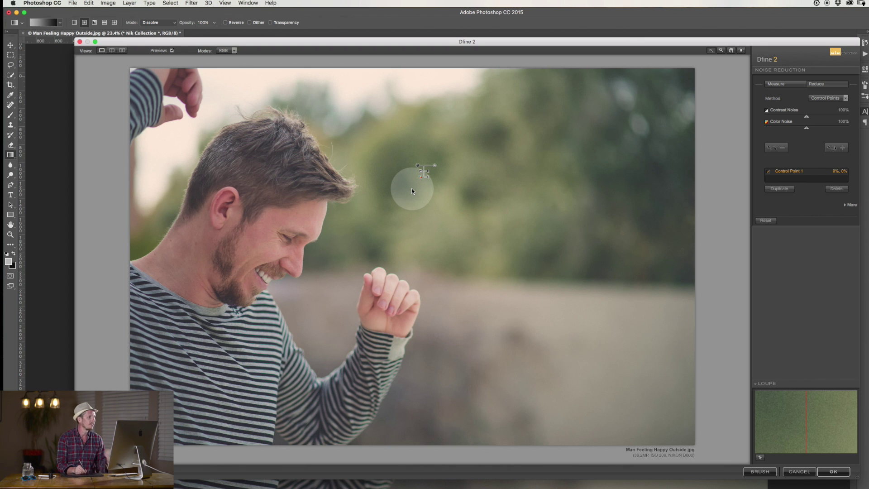
drag(418, 166, 357, 93)
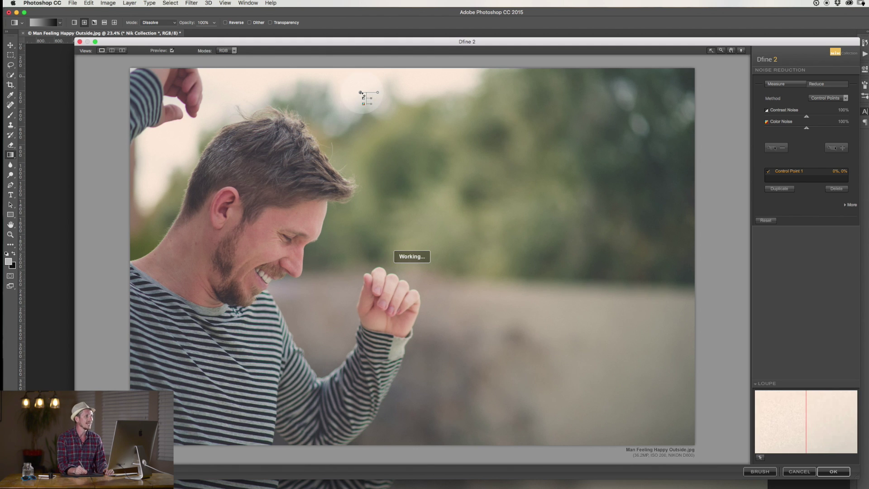
drag(360, 89, 363, 88)
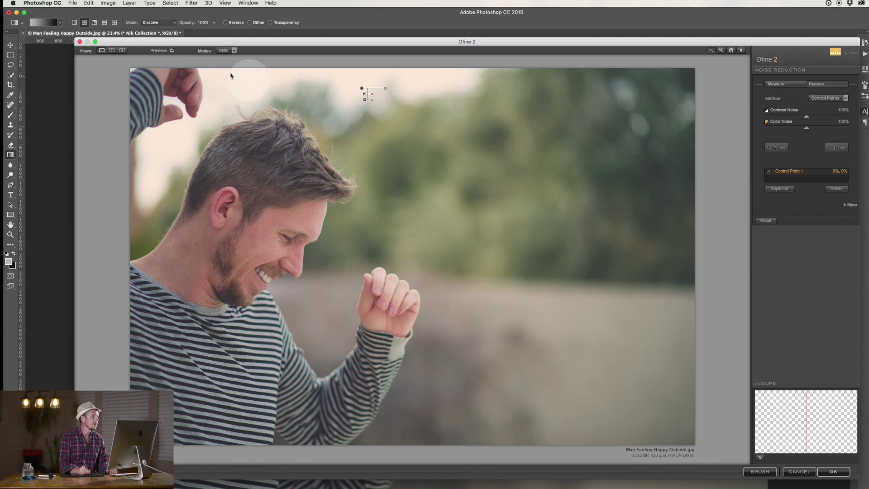
Preview the Color Noise Mask and test moving a control point, then removing it
click(235, 50)
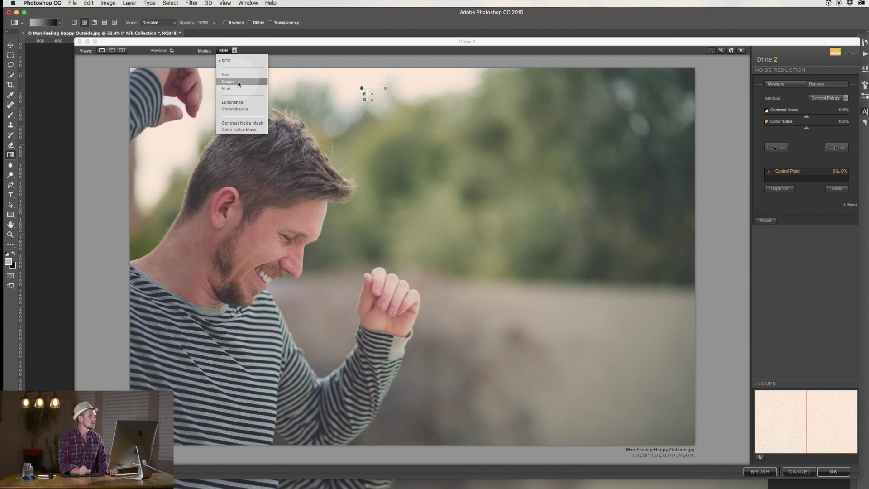
click(253, 131)
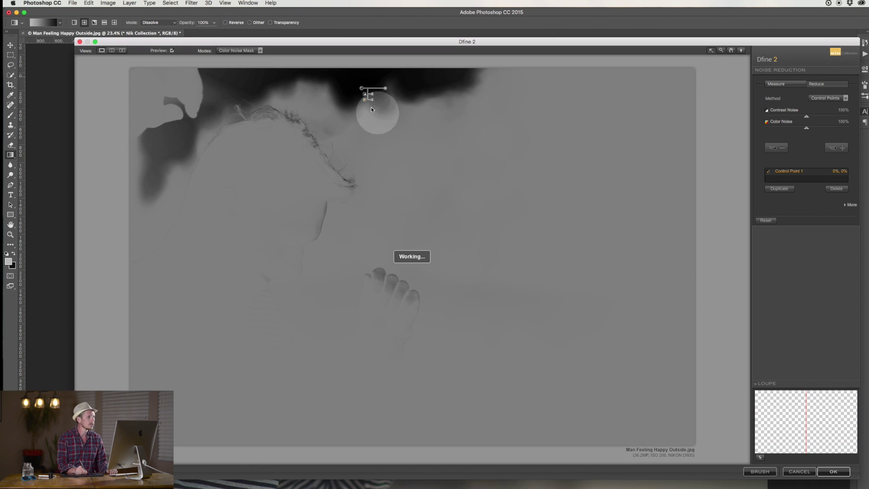
drag(366, 97, 592, 195)
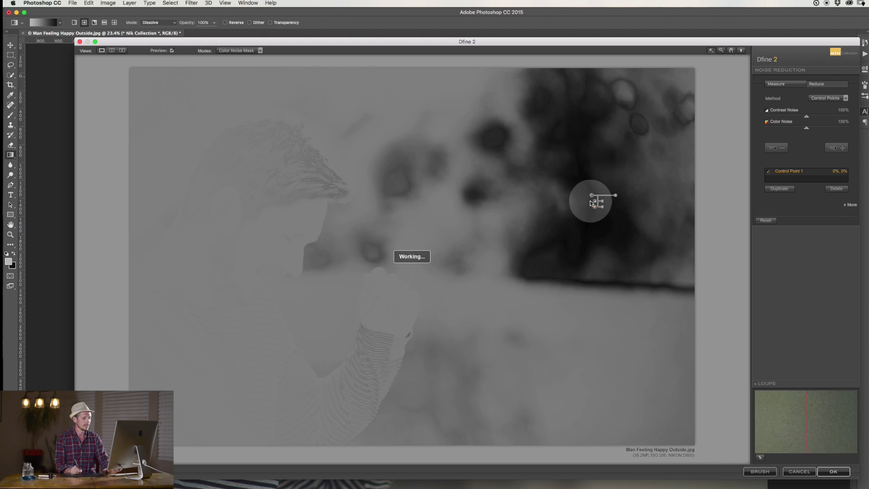
drag(588, 205, 227, 55)
click(259, 51)
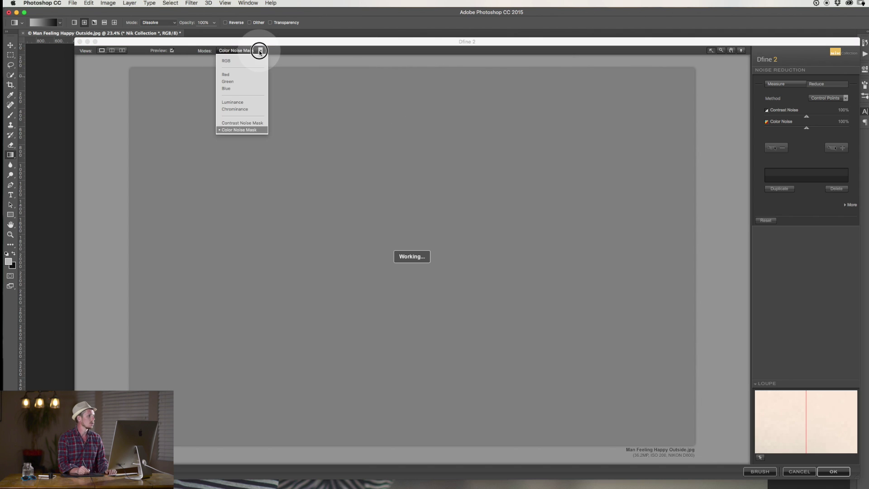
click(249, 130)
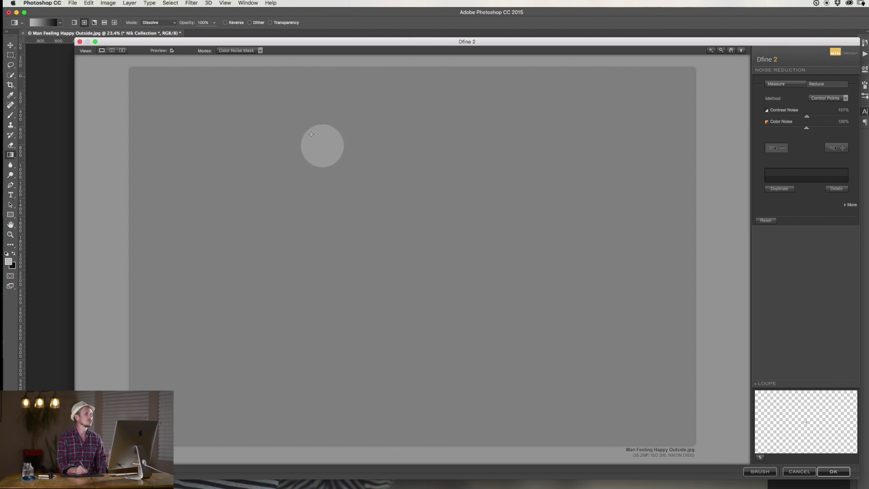
Add control points on the hair and face, delete the second, and move the first above the hair
click(308, 90)
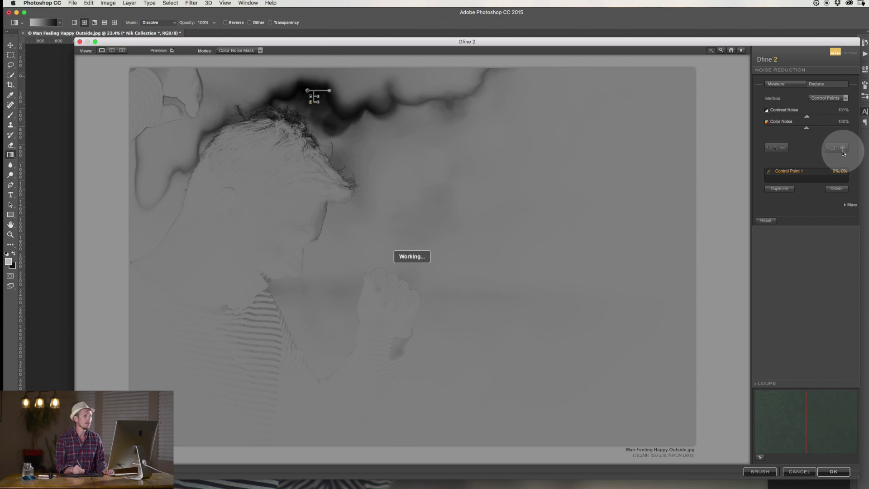
click(303, 228)
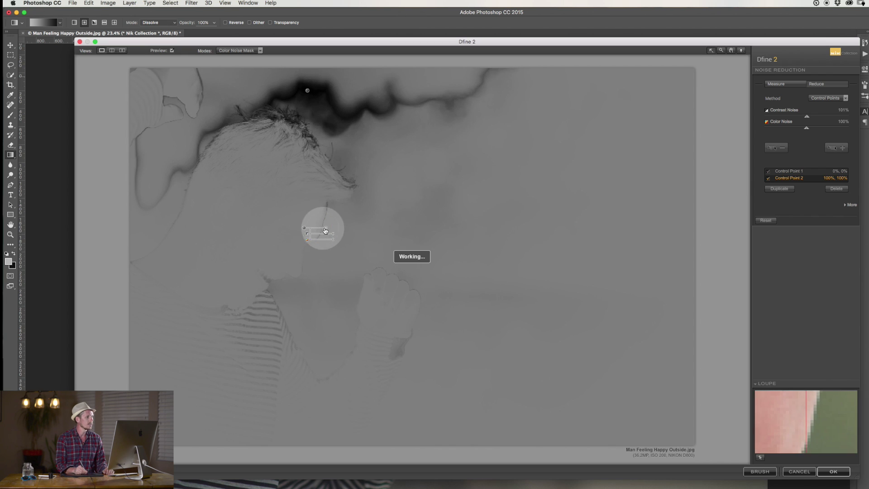
mouse_move(329, 231)
mouse_down()
mouse_move(349, 227)
mouse_move(329, 229)
mouse_up()
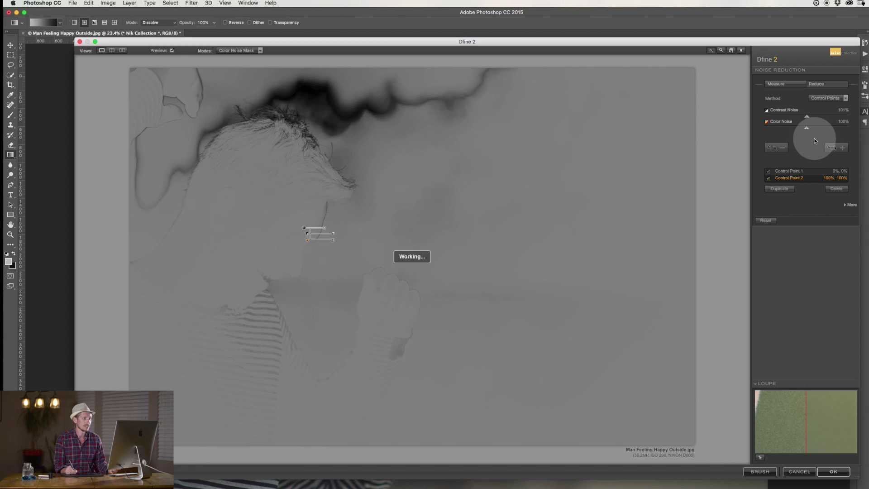
drag(809, 130, 843, 117)
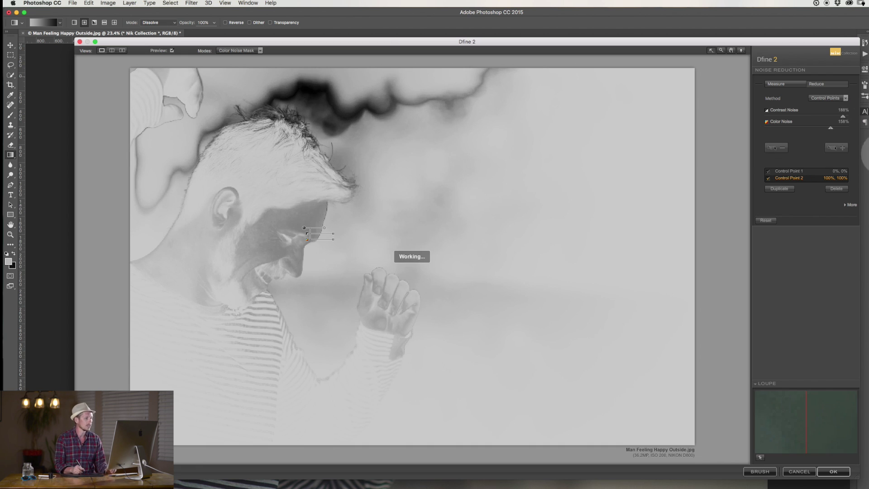
key(Delete)
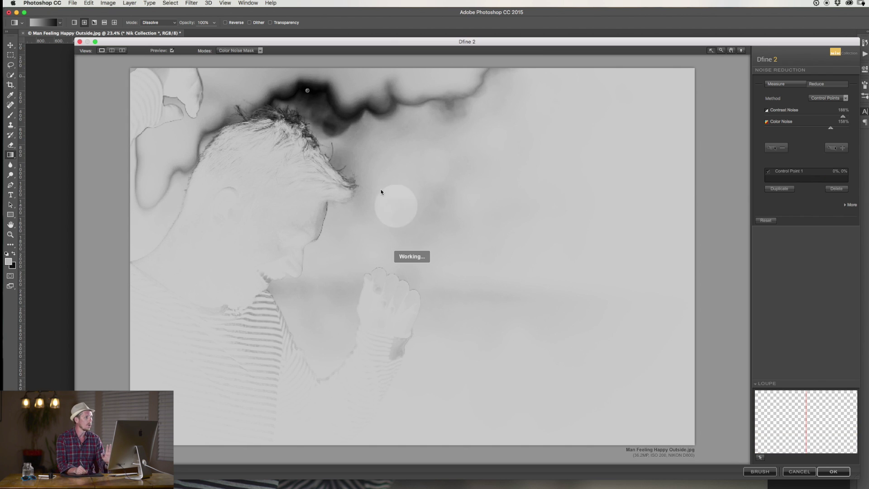
drag(307, 90, 345, 94)
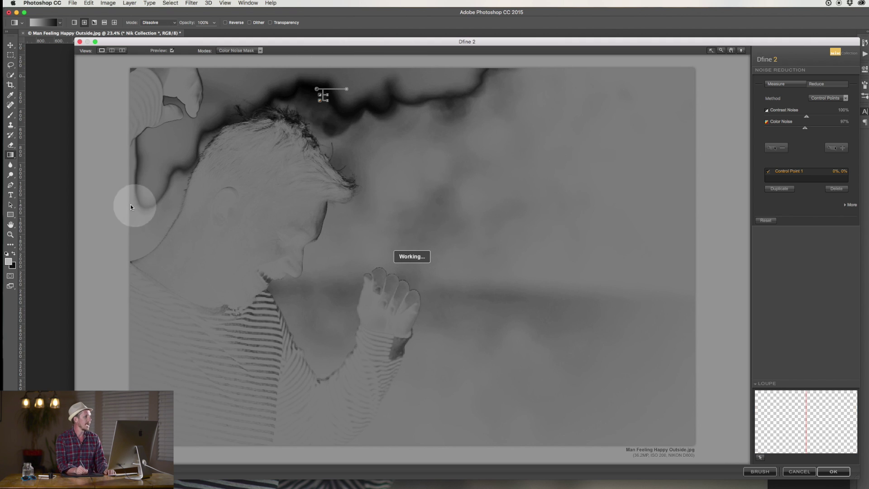
drag(315, 91, 254, 85)
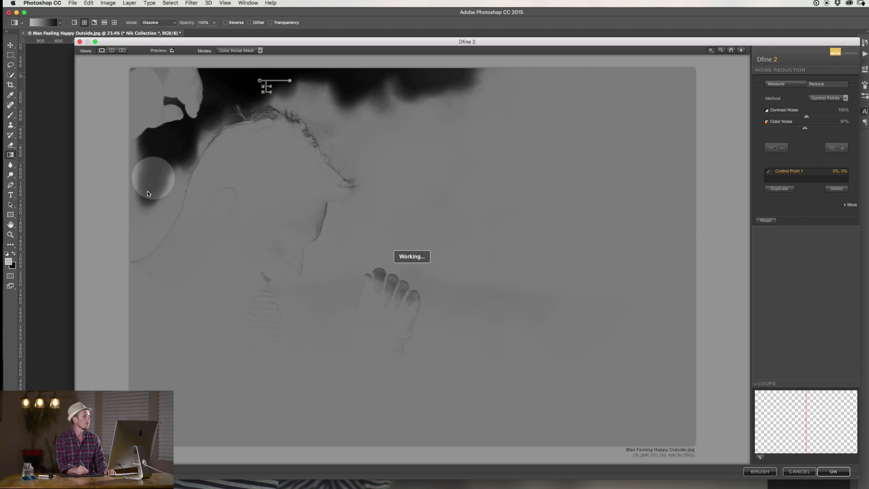
click(261, 51)
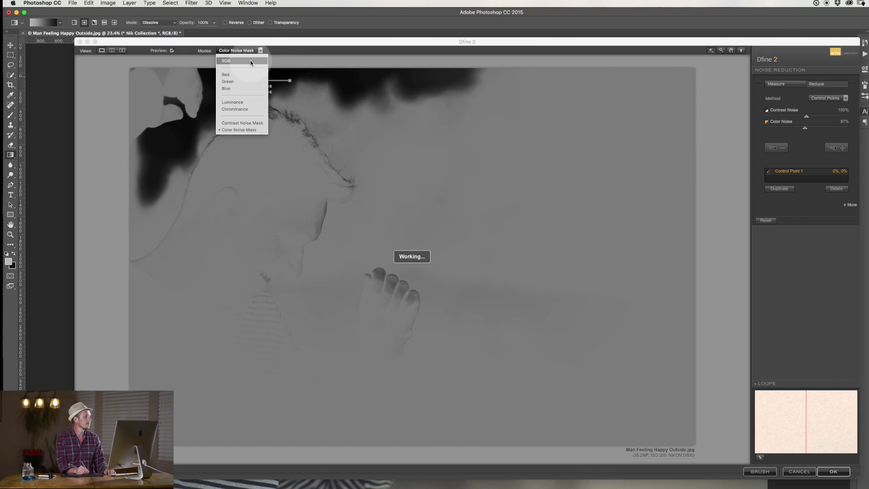
Move Control Point 1 onto the man's face while checking the Color Noise Mask
click(250, 61)
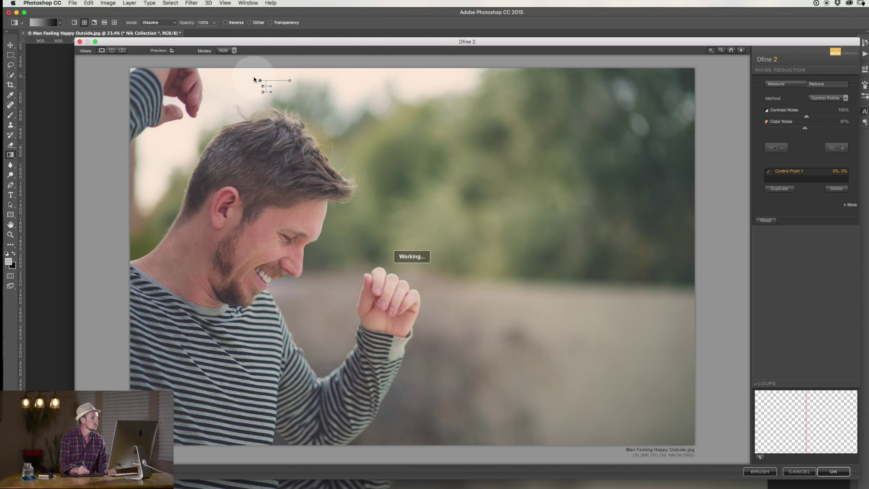
drag(260, 80, 535, 175)
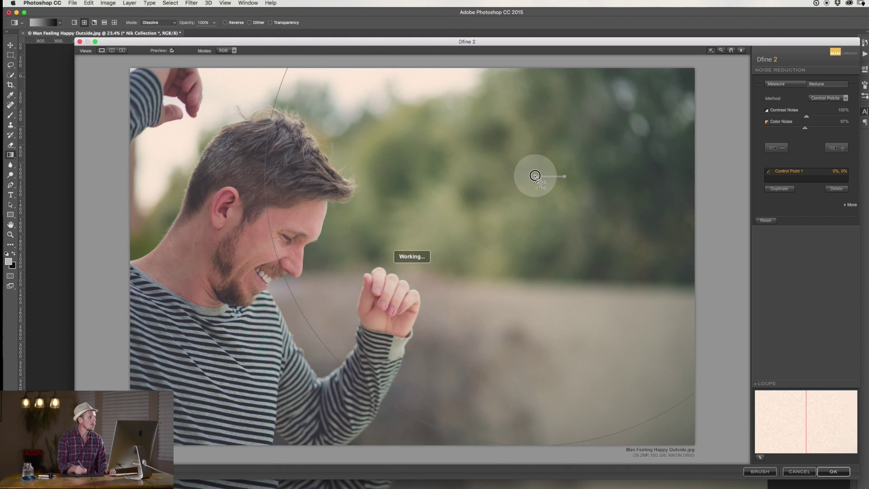
click(229, 50)
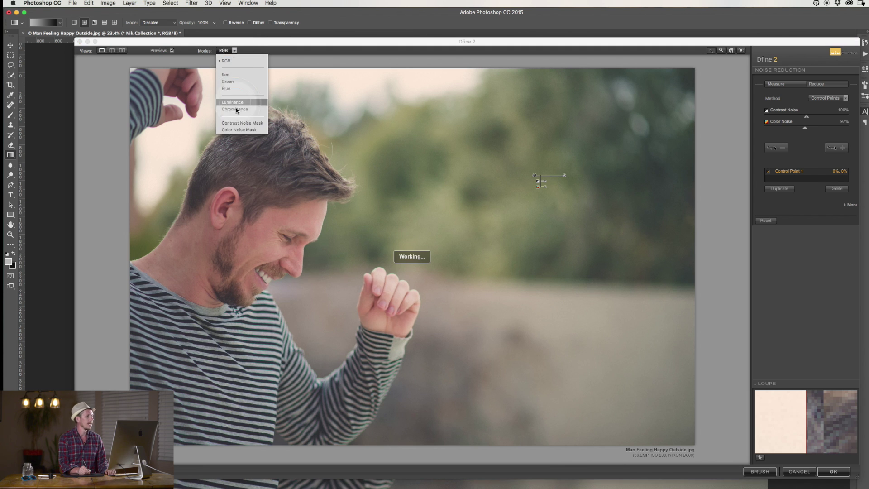
click(239, 130)
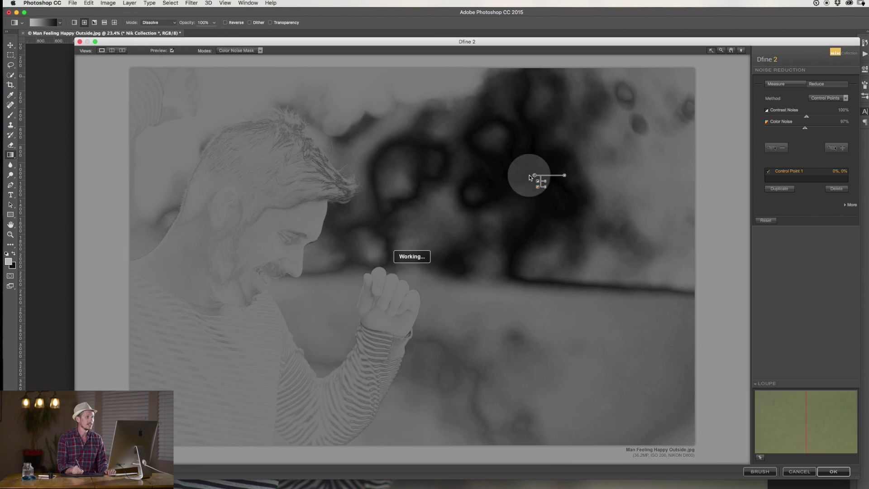
drag(534, 176, 292, 225)
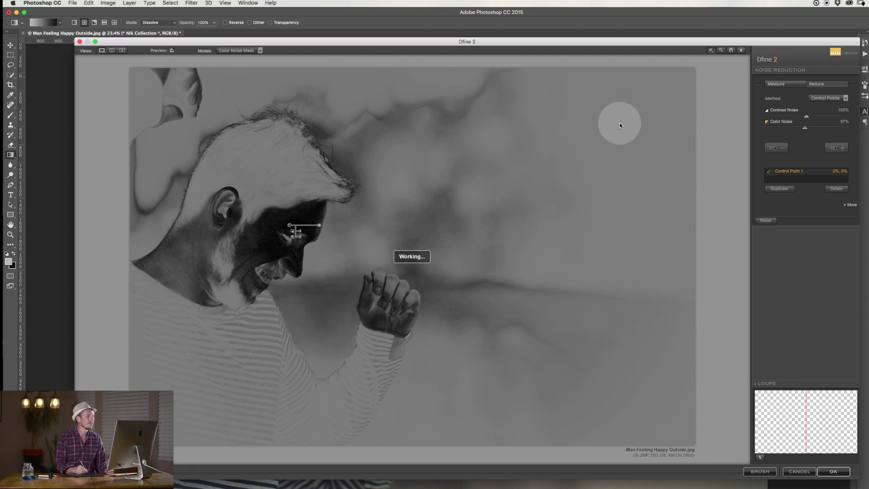
click(302, 232)
drag(302, 232, 297, 234)
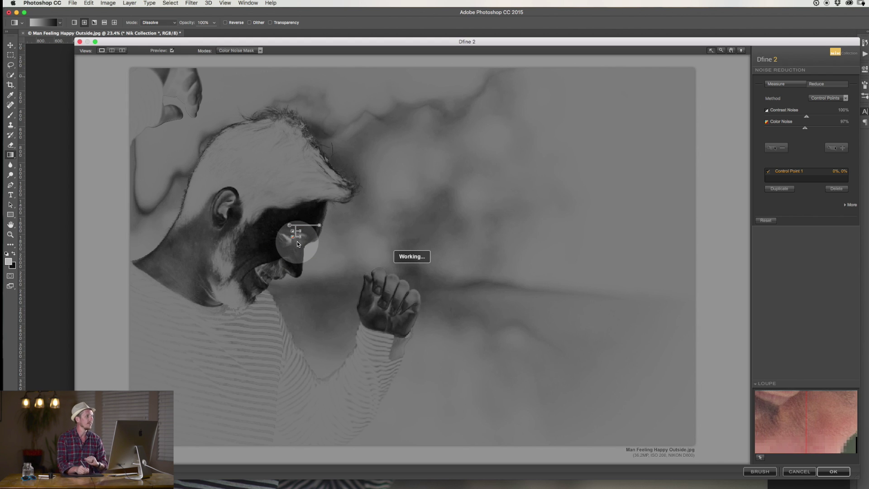
Return to the RGB preview and raise Contrast Noise reduction to 147%
click(246, 51)
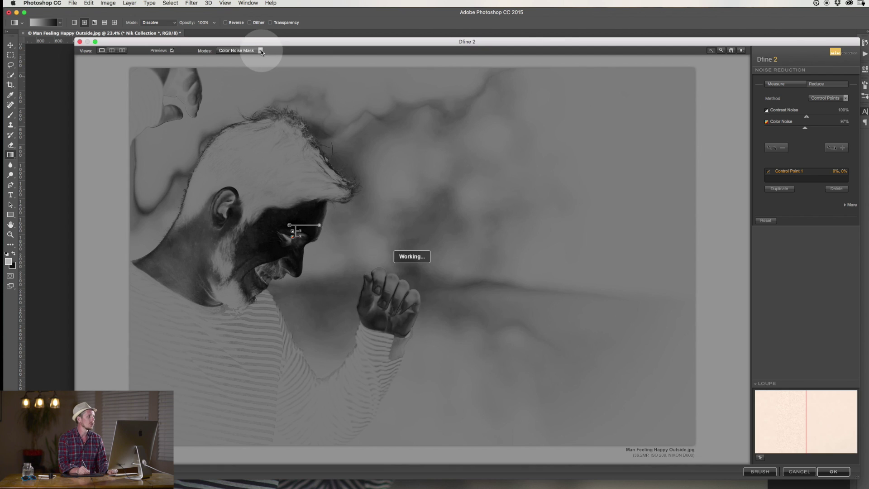
click(240, 50)
click(254, 63)
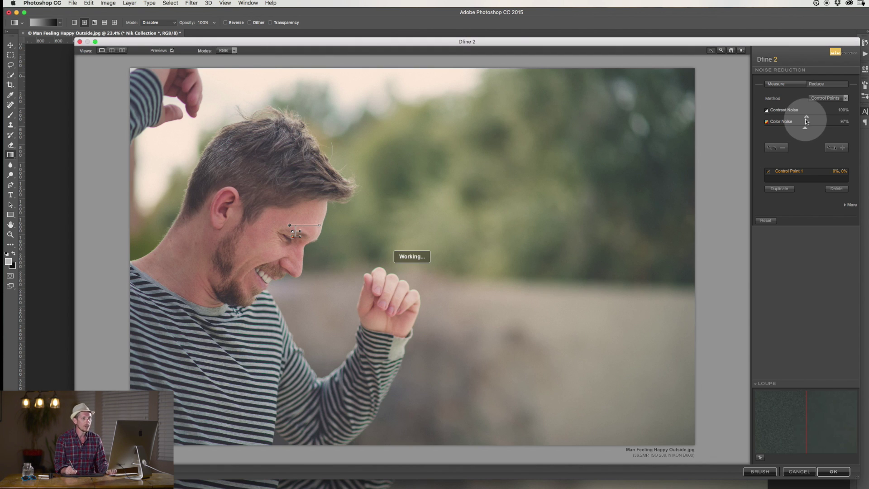
drag(808, 118, 827, 126)
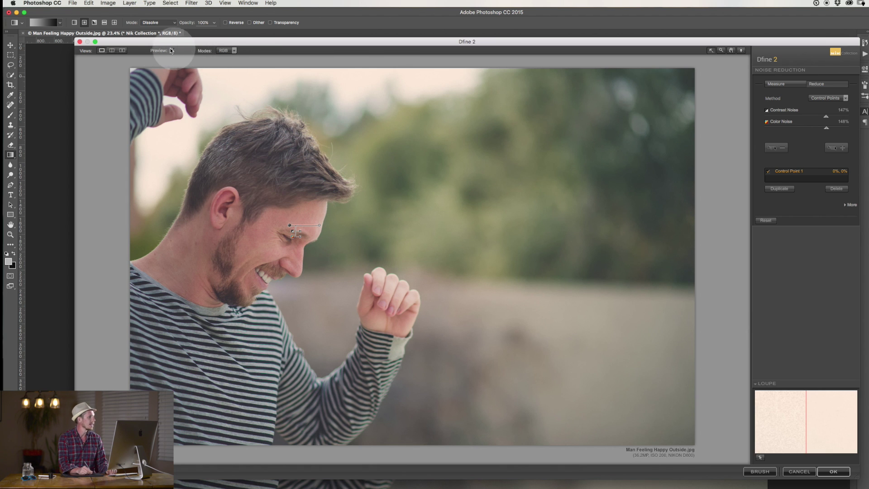
click(122, 50)
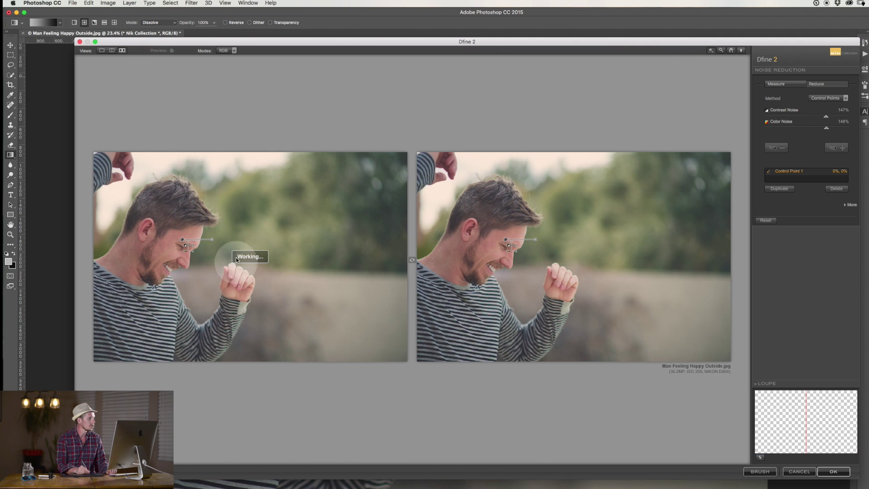
click(207, 233)
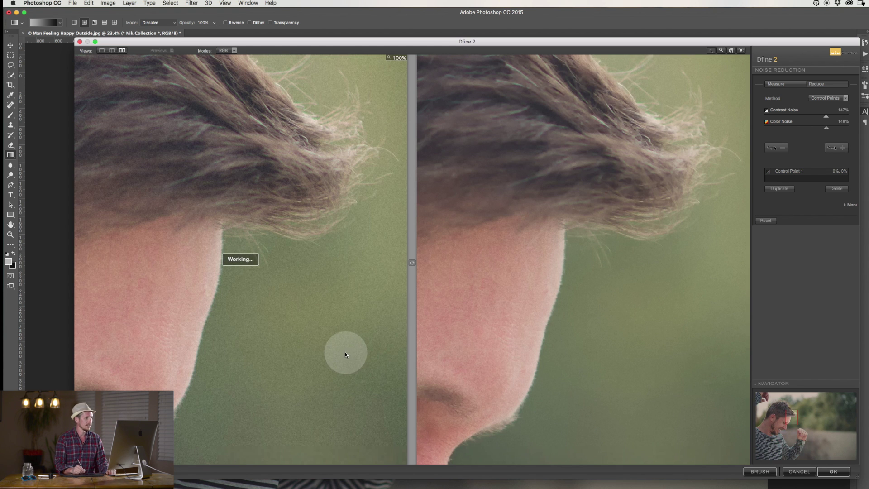
drag(793, 416, 785, 423)
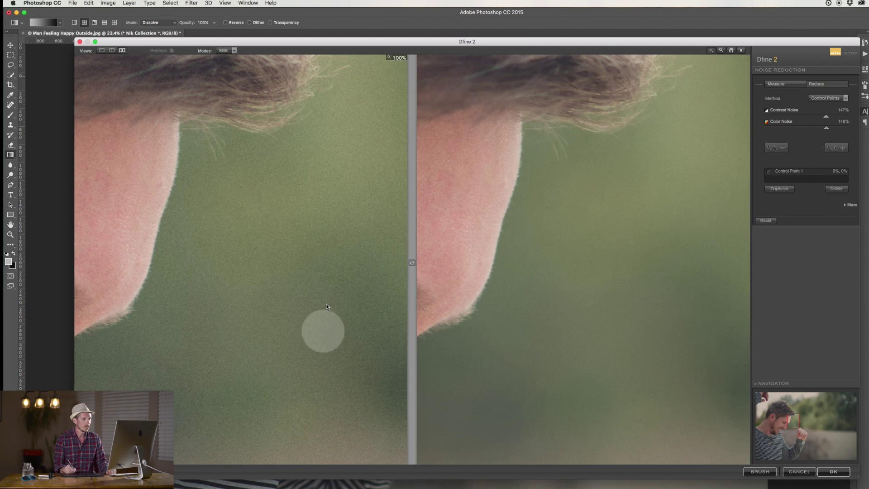
drag(791, 426, 789, 419)
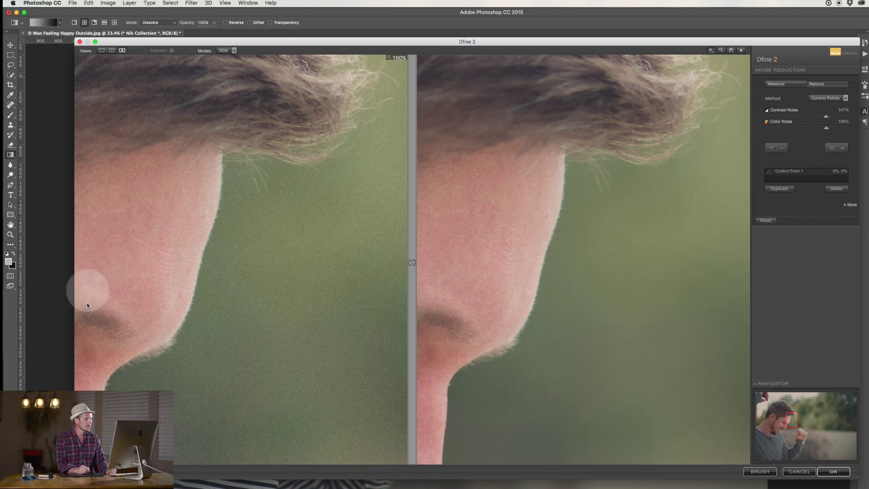
drag(784, 413, 781, 412)
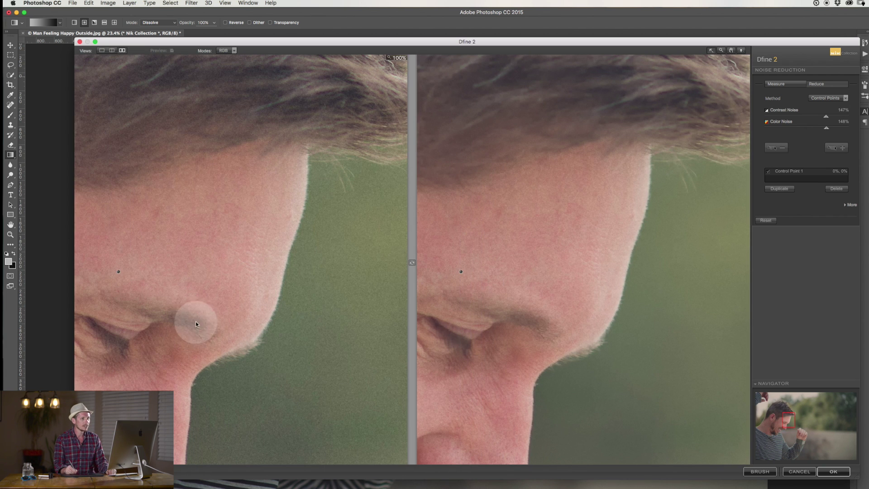
click(769, 172)
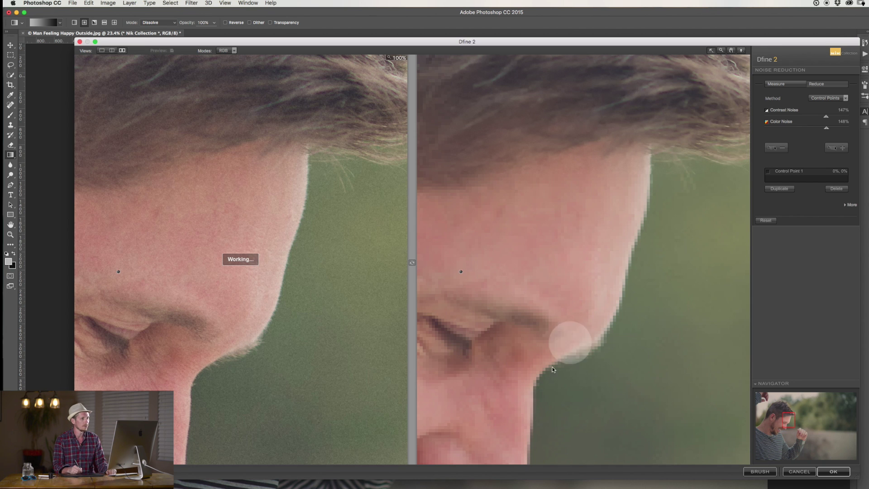
click(769, 173)
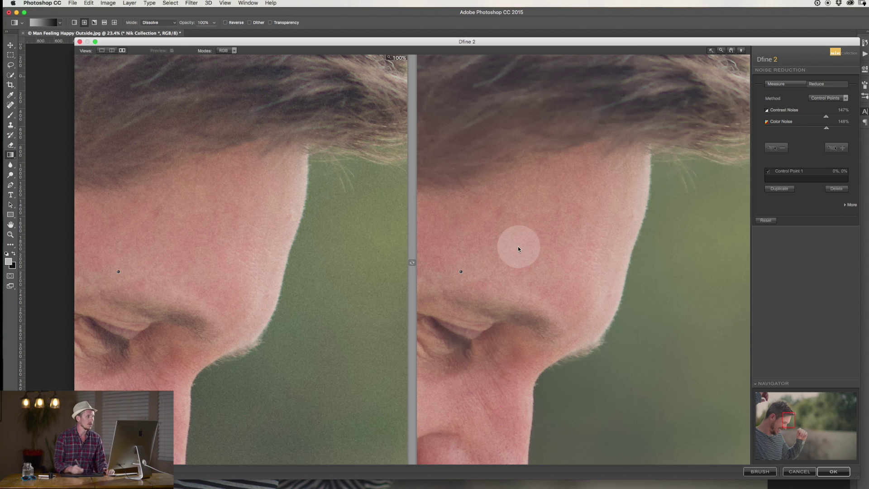
Fit a single full view, disable Control Point 1, and set the method to Color Ranges
click(102, 50)
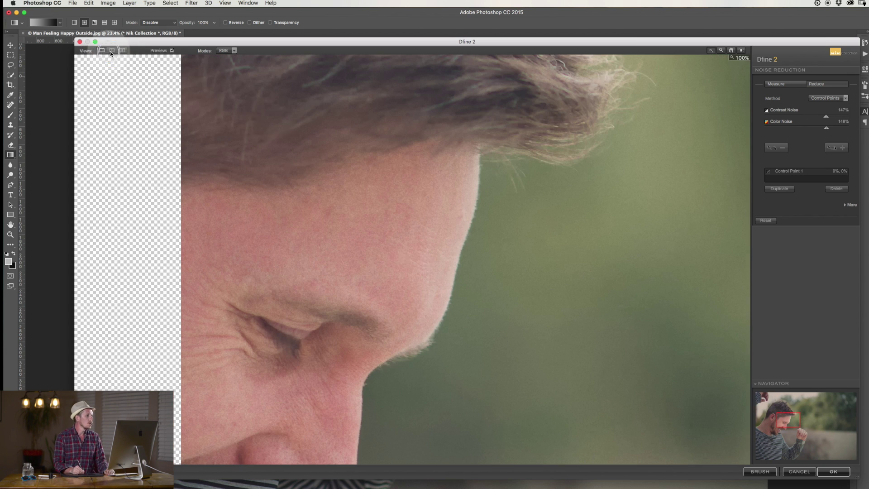
click(451, 227)
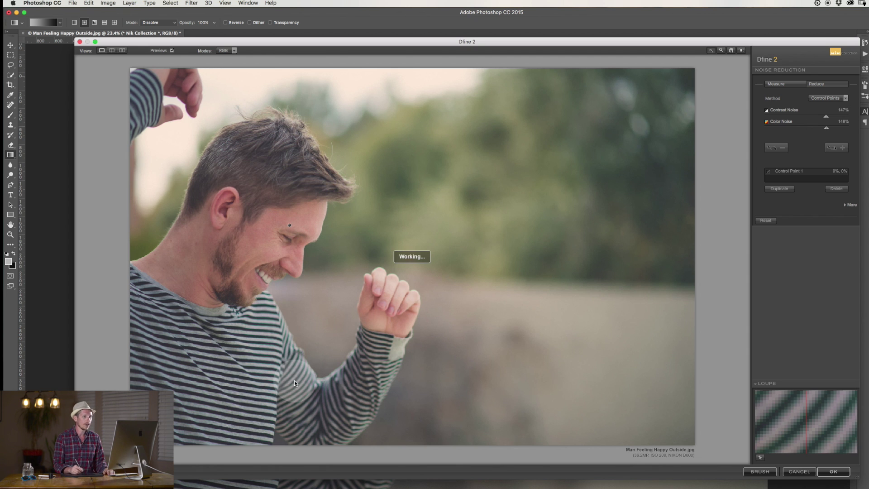
click(768, 171)
click(826, 98)
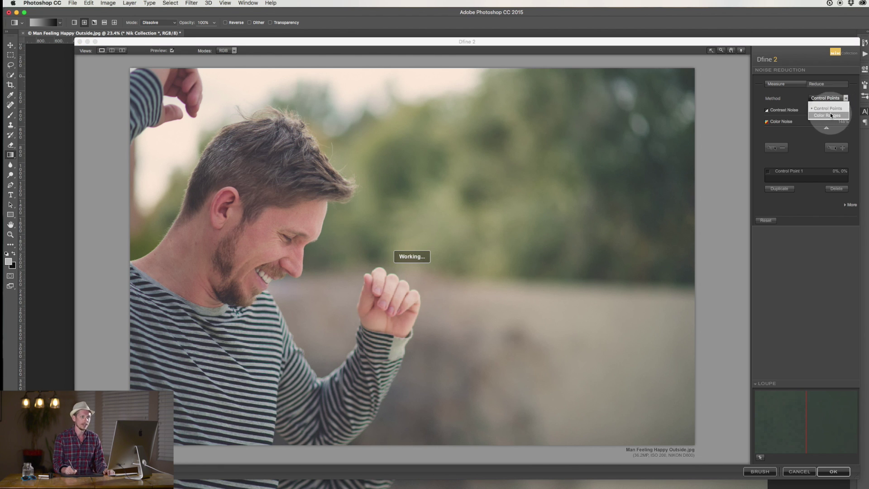
click(830, 116)
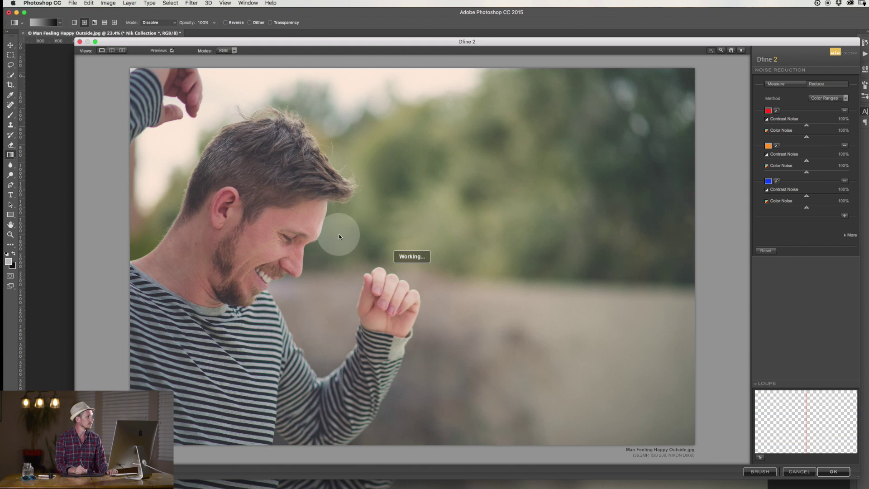
Zoom to 100% and compare before and after side by side along the face edge
click(358, 240)
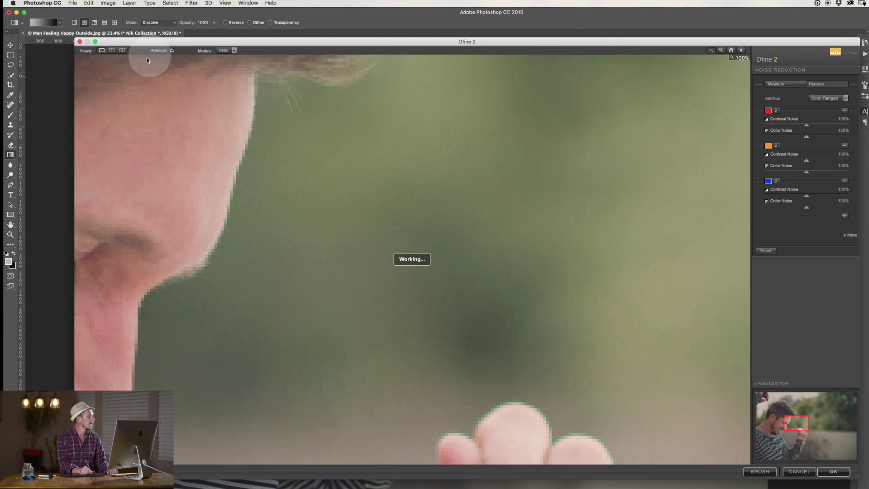
click(122, 50)
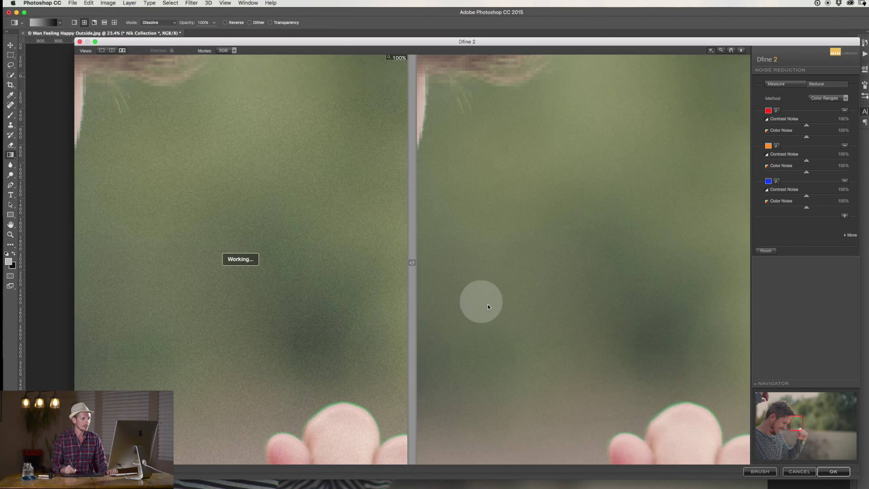
drag(805, 422, 789, 423)
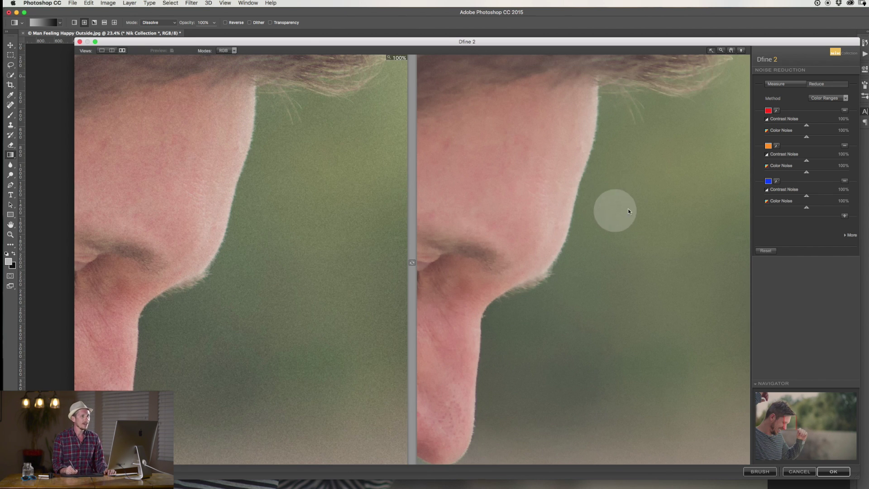
Sample the skin tone into the first colour range and set its Contrast and Color Noise to 0%
click(777, 110)
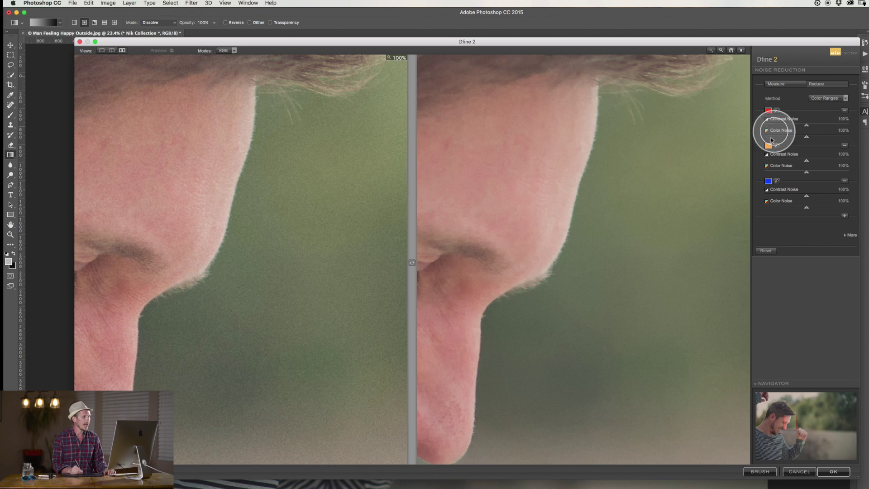
click(525, 168)
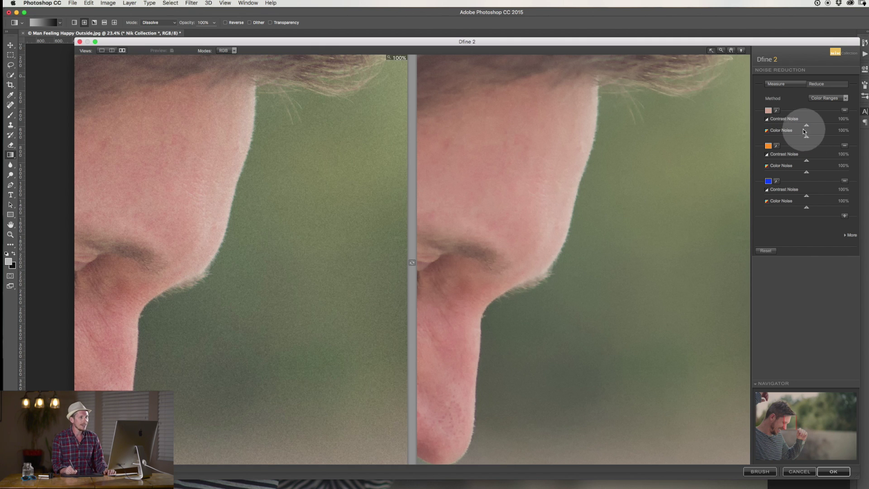
drag(806, 125, 765, 137)
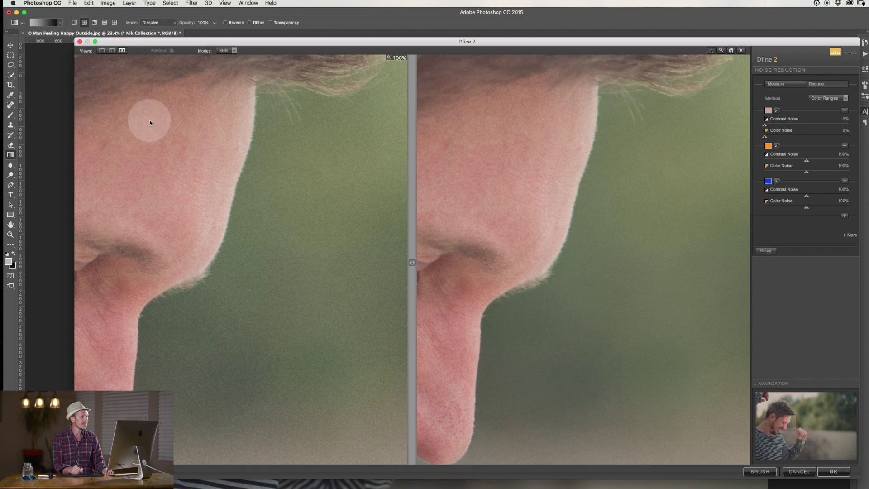
Sample the green background into the second range, with Contrast Noise 172% and Color Noise 170%
click(777, 147)
click(703, 195)
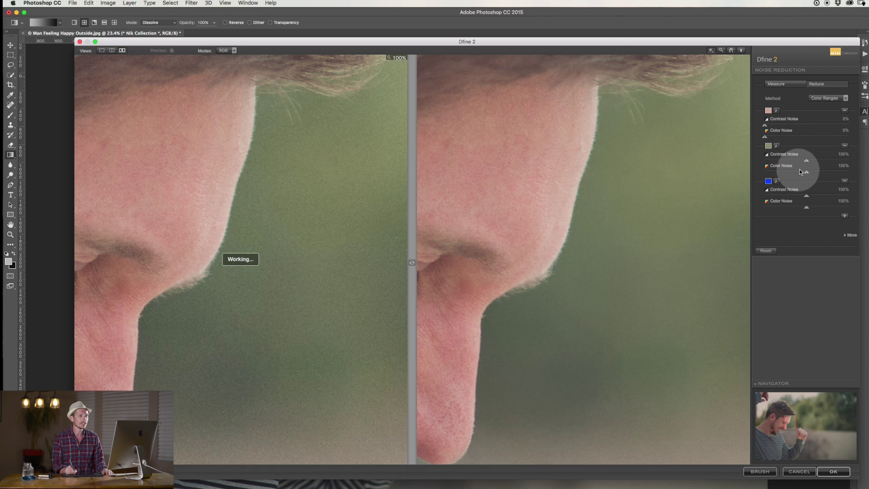
drag(808, 161, 836, 173)
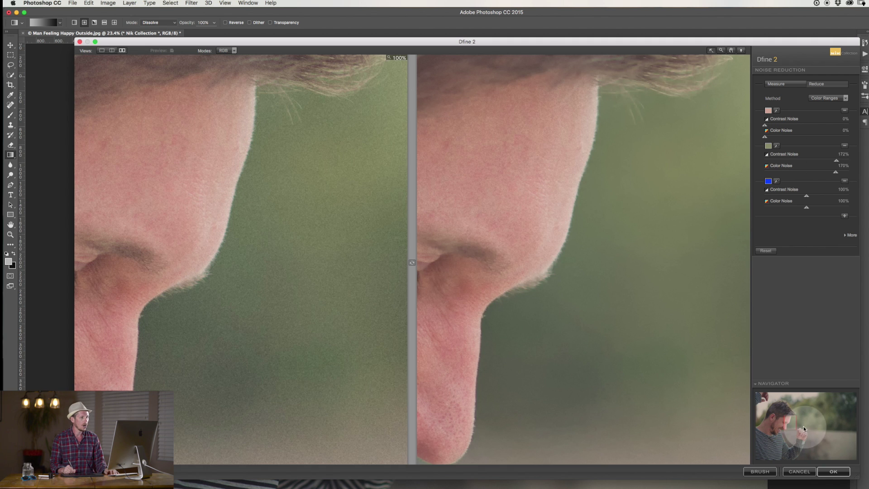
drag(805, 426, 793, 424)
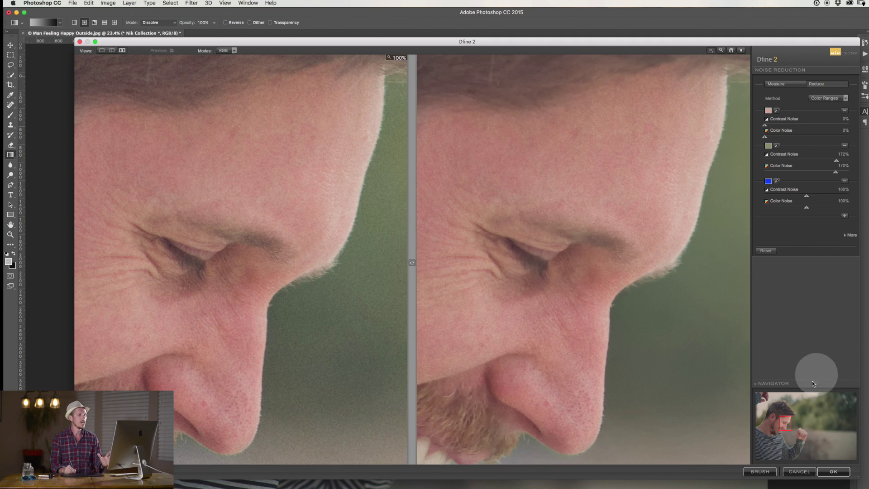
drag(787, 423, 794, 428)
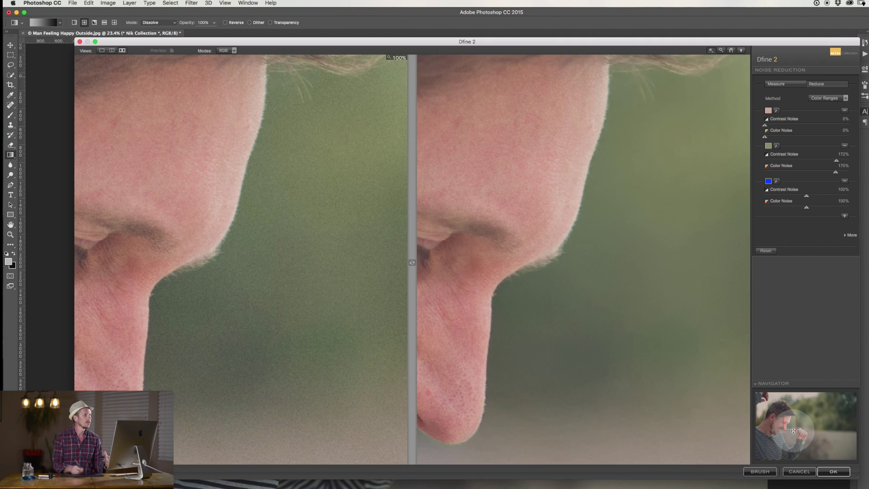
Measure the noise, switch back to Control Points reduction, and show the extra options
click(102, 51)
click(426, 197)
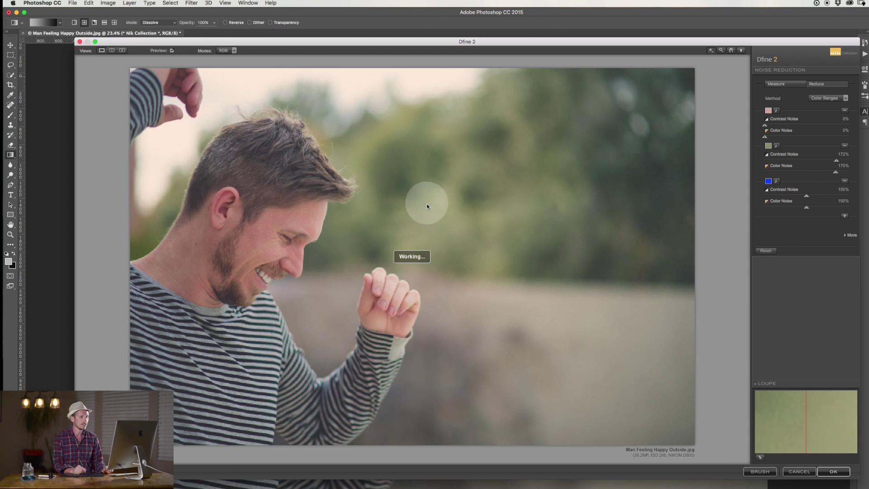
click(792, 83)
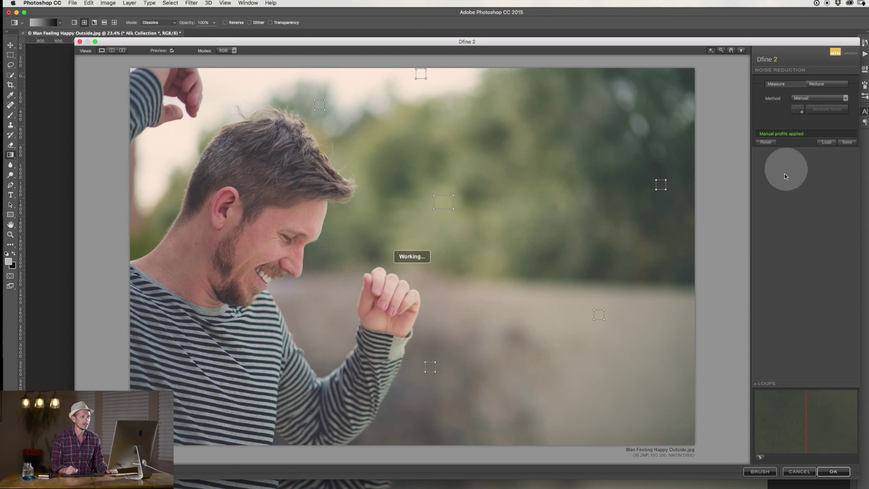
click(820, 84)
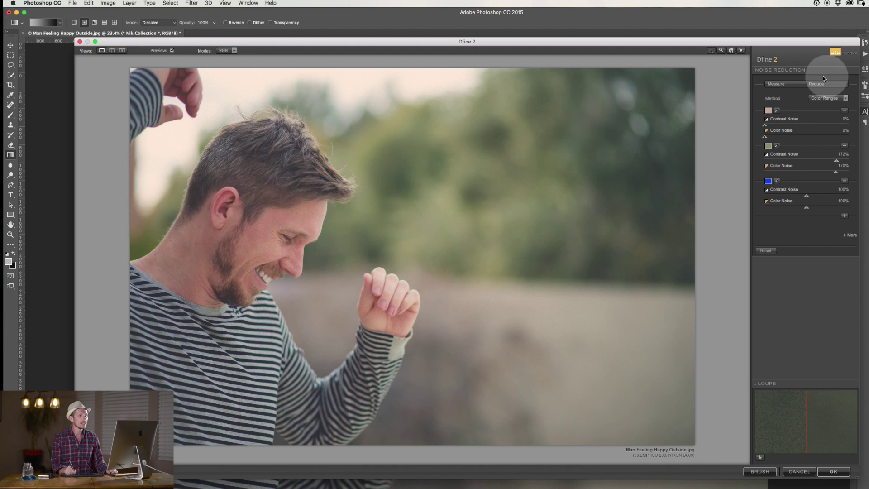
click(842, 98)
click(839, 111)
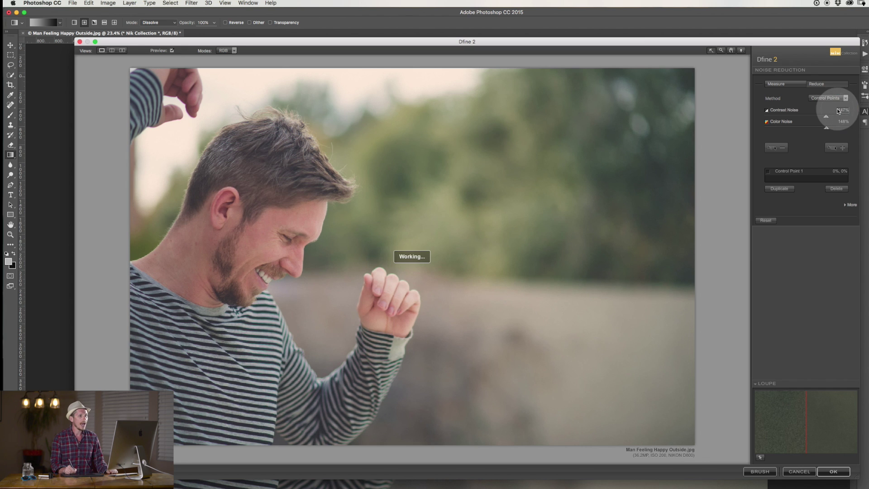
click(846, 204)
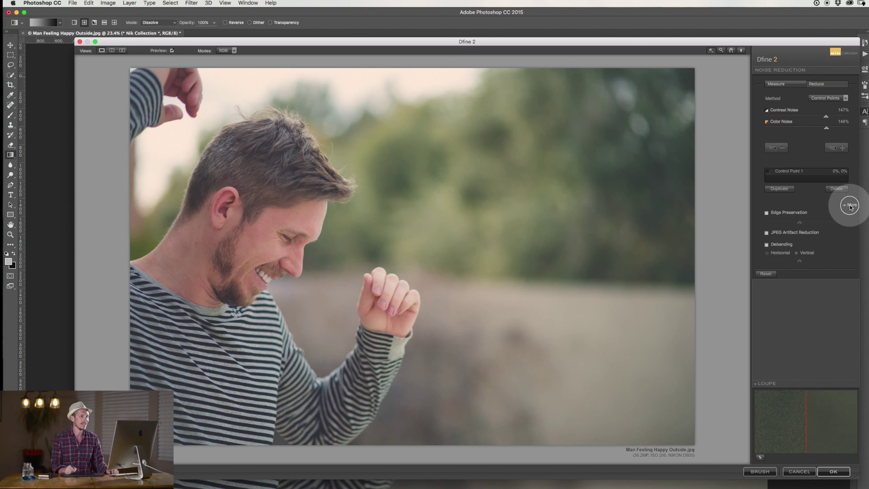
Try Edge Preservation at about 93% on the face at 100%, then turn it off
click(768, 212)
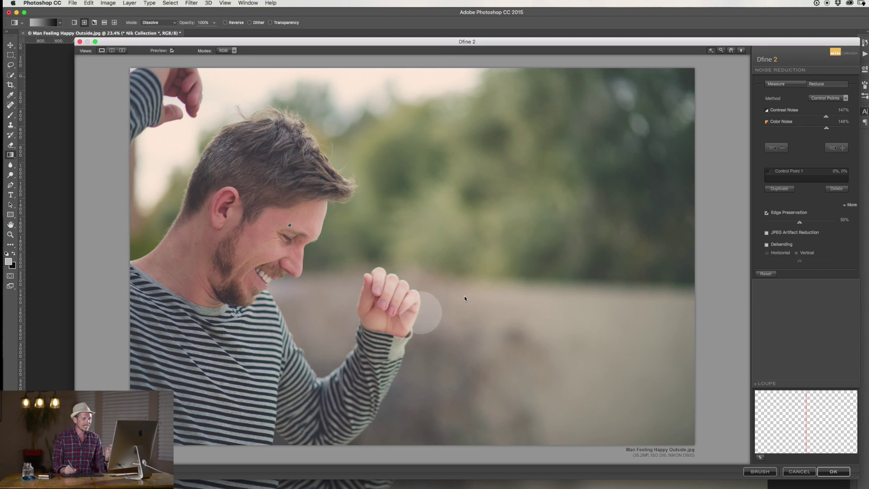
drag(799, 222, 833, 221)
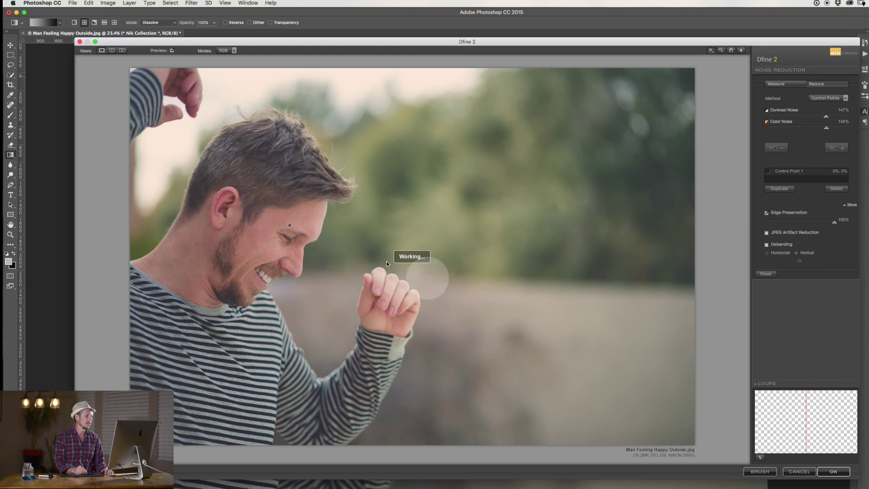
click(321, 227)
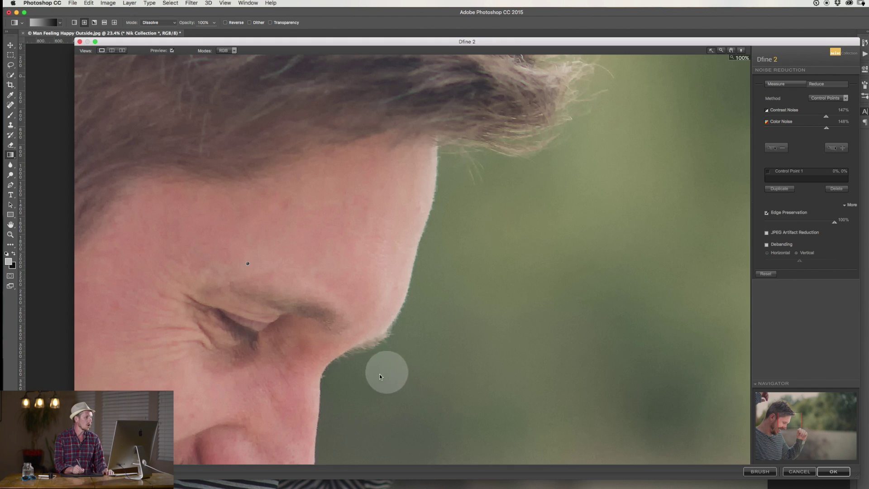
click(768, 214)
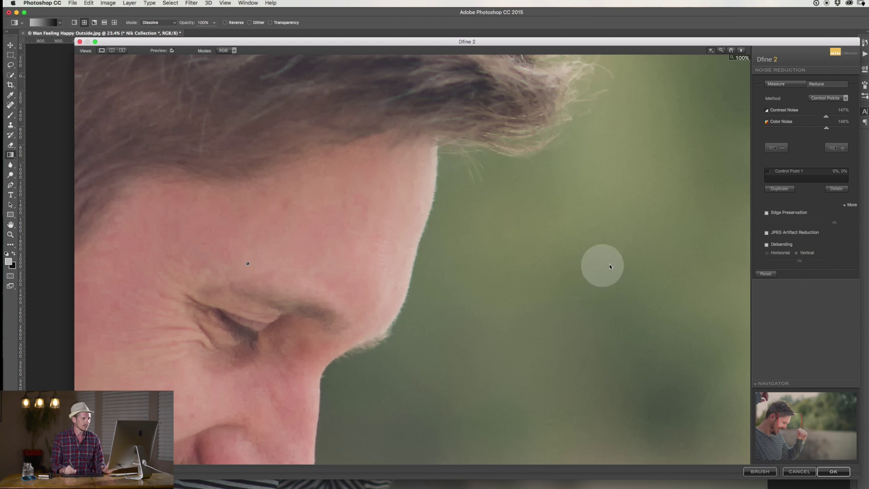
Toggle JPEG Artifact Reduction on and back off, and bring up the reduction method list
click(800, 233)
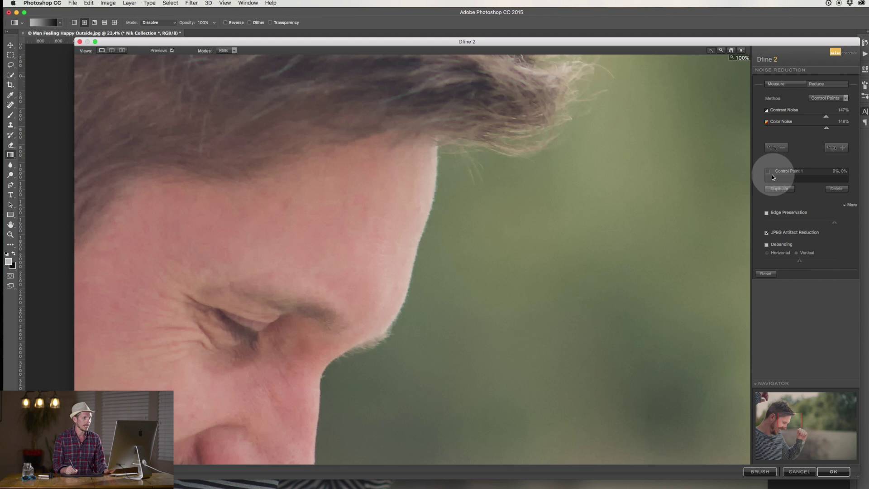
click(766, 233)
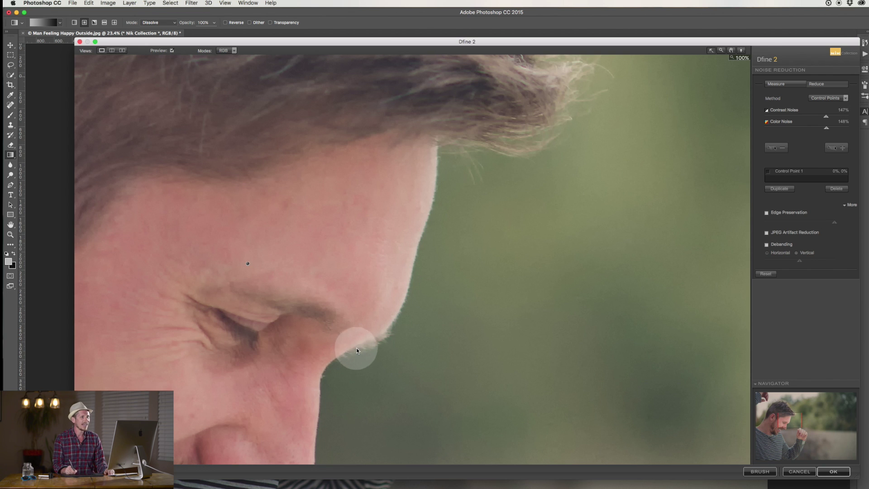
click(840, 99)
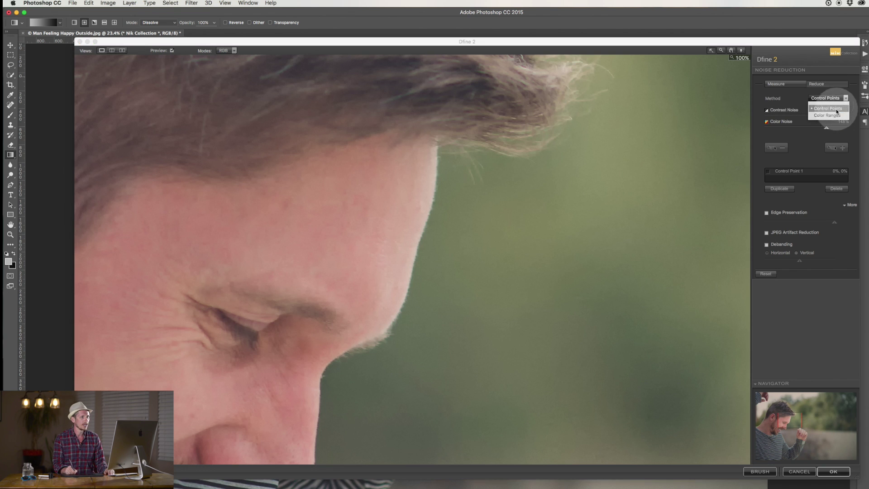
Switch to Color Ranges, remove the pink range, and add a new colour range
click(833, 115)
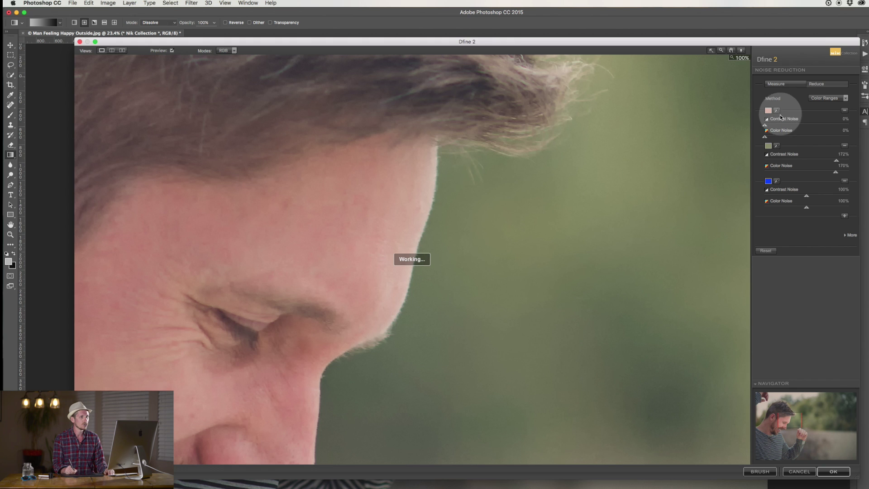
click(845, 110)
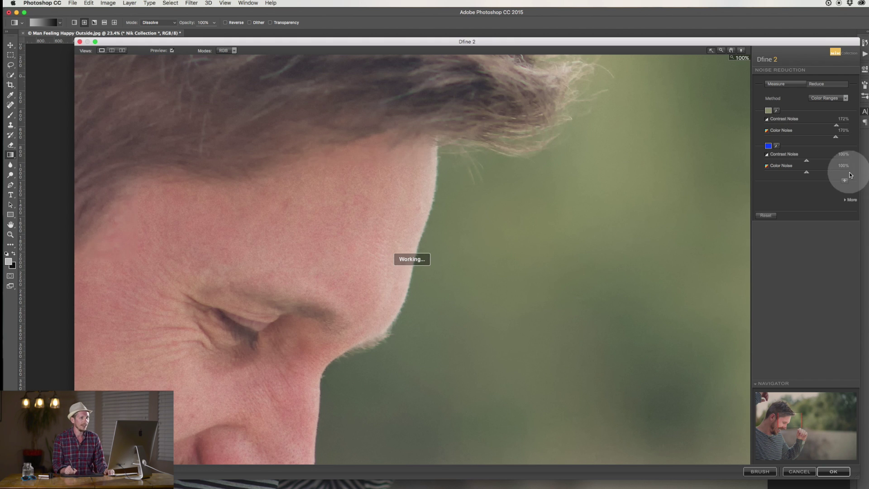
click(852, 200)
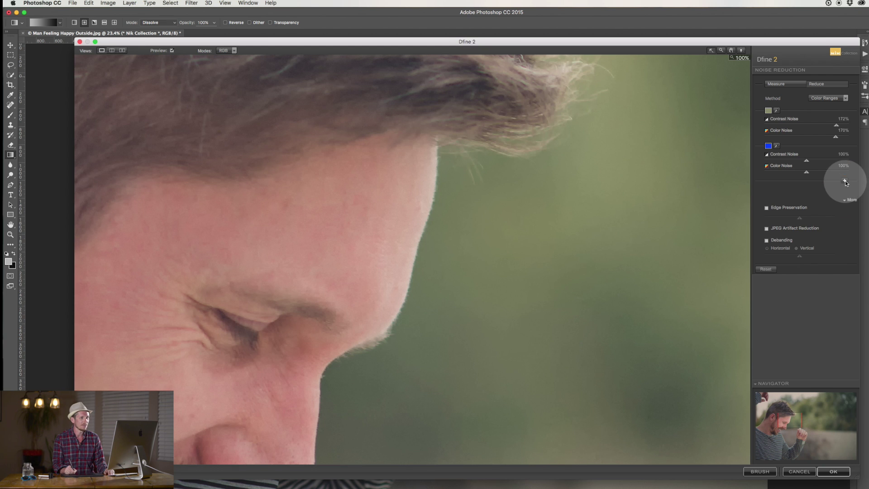
click(845, 180)
Sample skin for the new range at 0% noise reduction and raise the green range to 200%
click(768, 146)
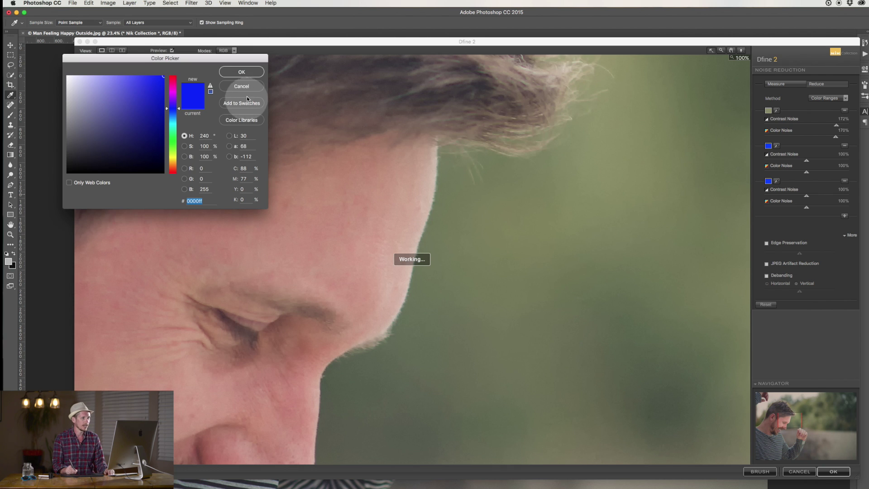
click(242, 73)
click(778, 146)
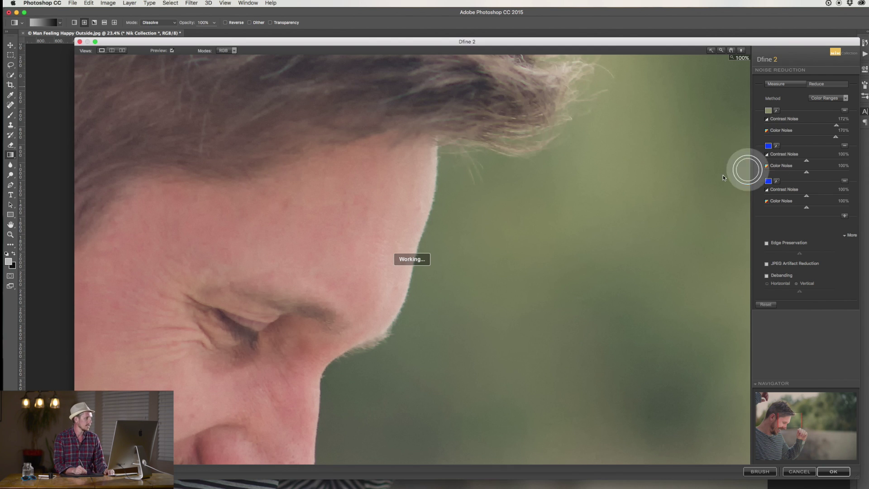
drag(806, 160, 745, 159)
drag(807, 173, 702, 171)
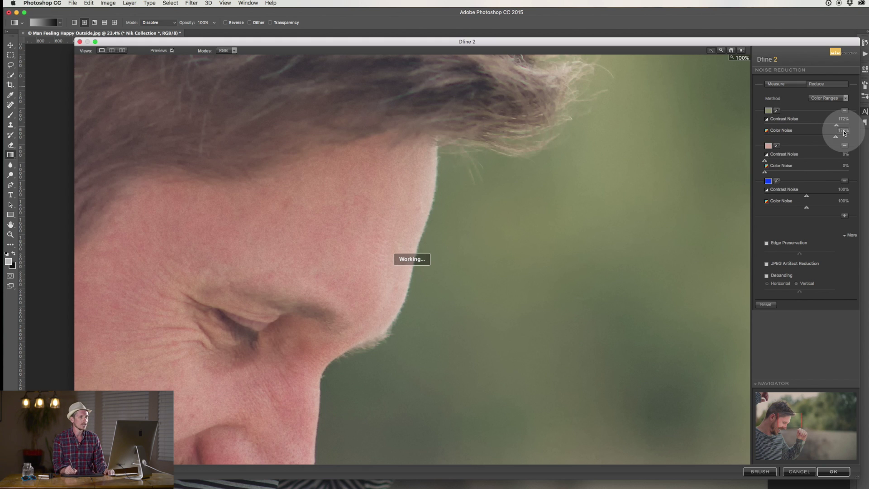
drag(837, 126, 851, 137)
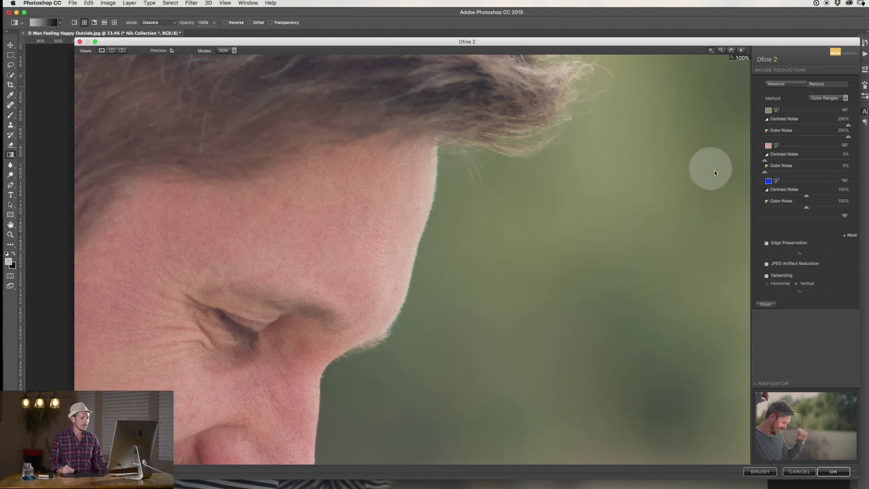
Apply Dfine 2 as a layer, close the Selective Tool and Character panels, and zoom to 100%
click(835, 471)
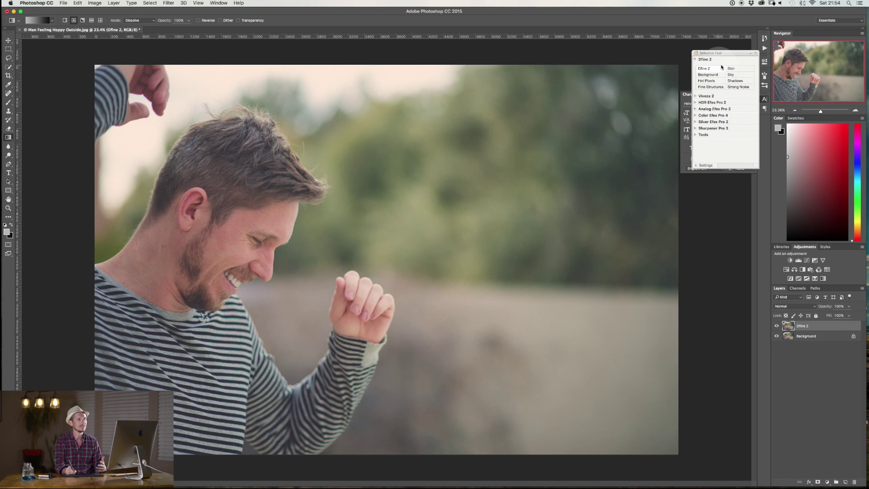
click(756, 54)
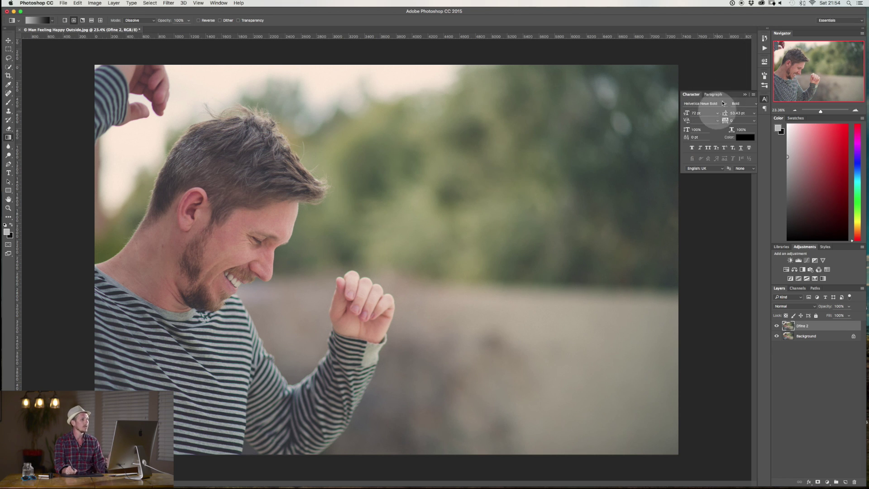
click(764, 99)
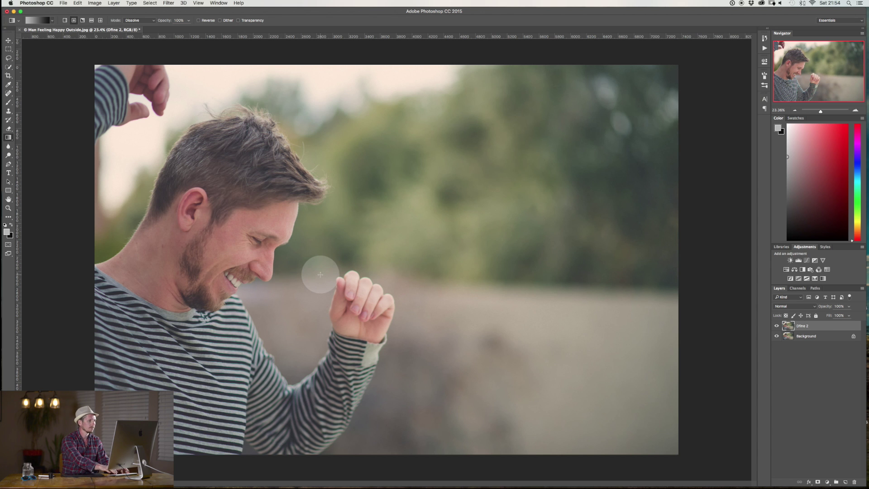
key(super+plus)
key(super+plus)
key(super+plus)
key(super+plus)
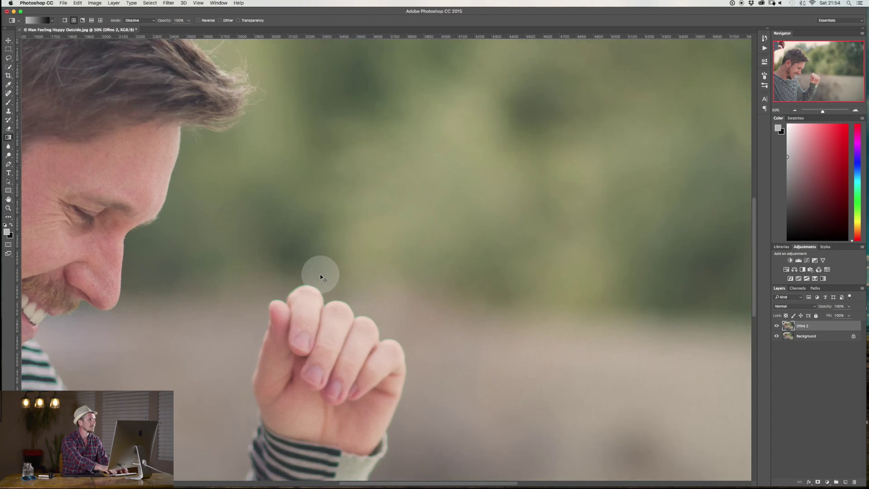
key(super+plus)
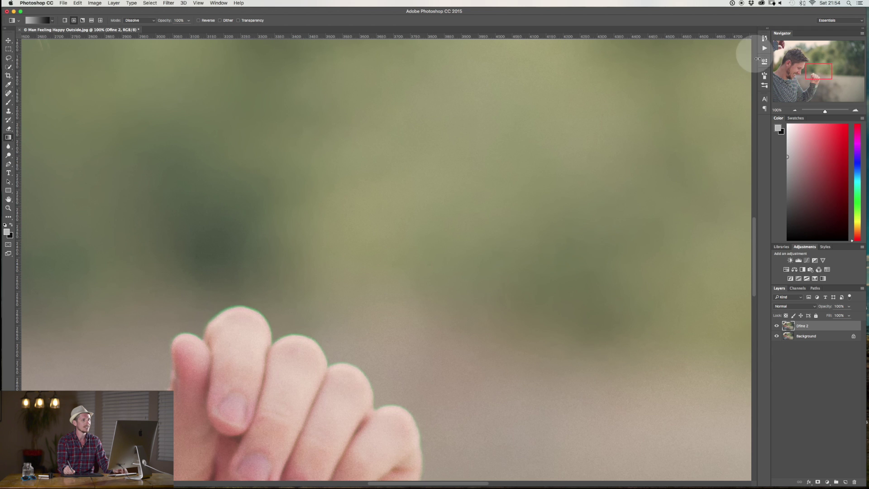
Add a white layer mask to the Dfine 2 layer and compare the face with it hidden at 200%
drag(821, 76, 801, 65)
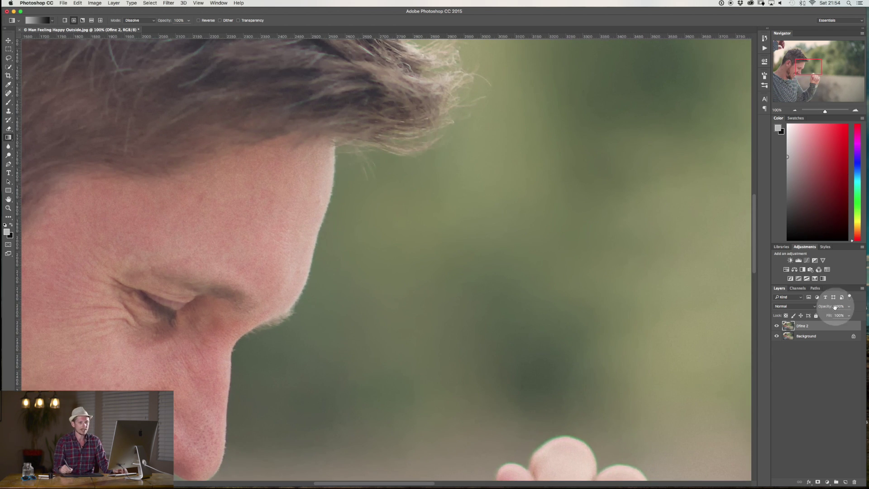
click(818, 482)
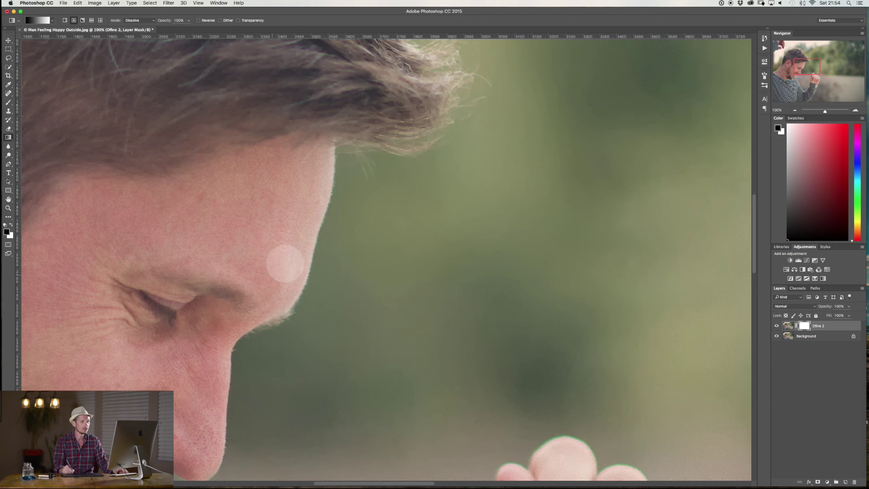
click(779, 325)
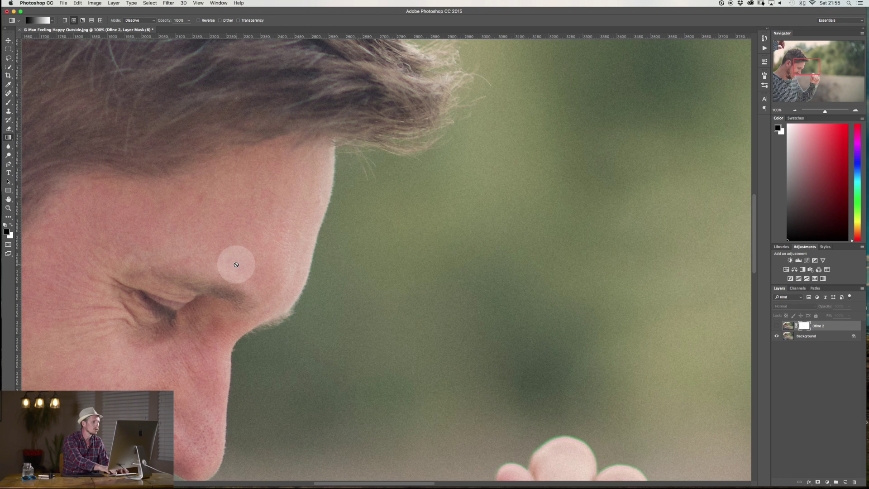
key(super+plus)
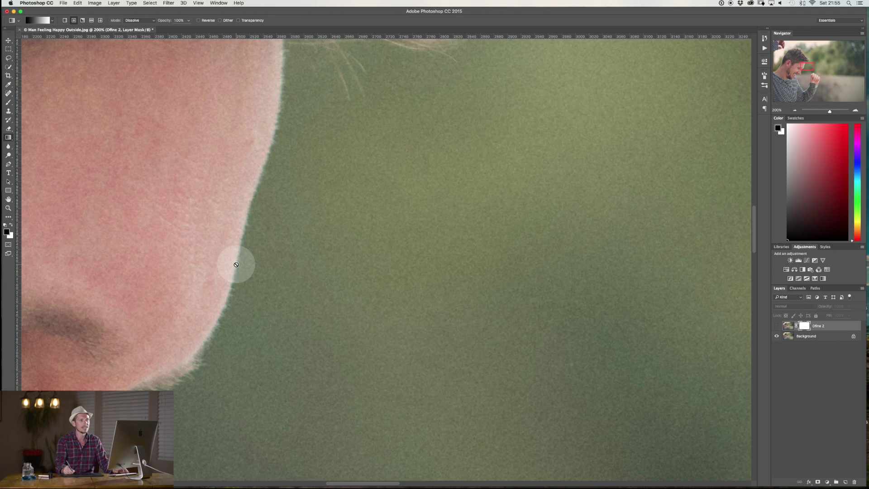
drag(807, 68, 804, 68)
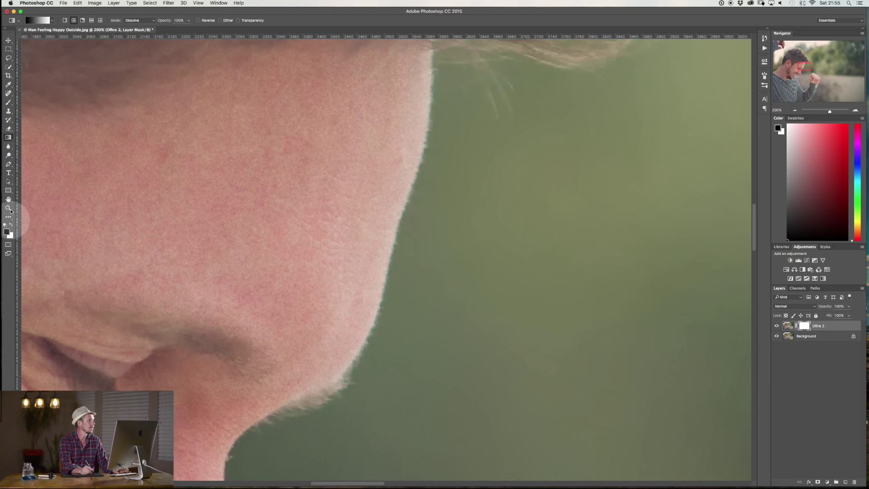
Select the Brush, adjust its size and hardness, and undo the test strokes on the background and face edge
click(9, 102)
right_click(379, 175)
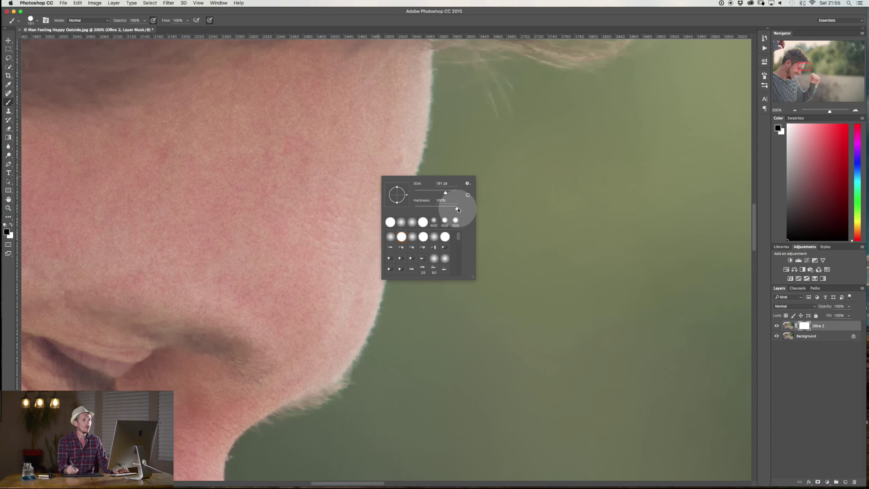
click(805, 380)
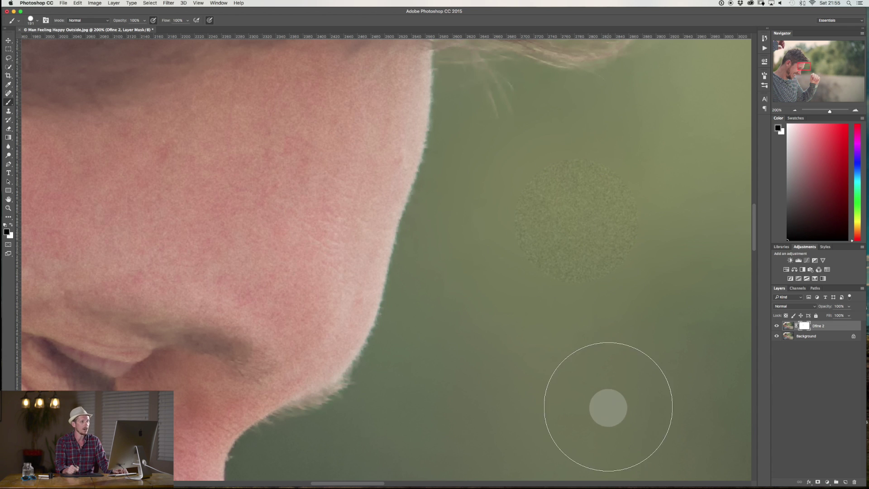
key(super+z)
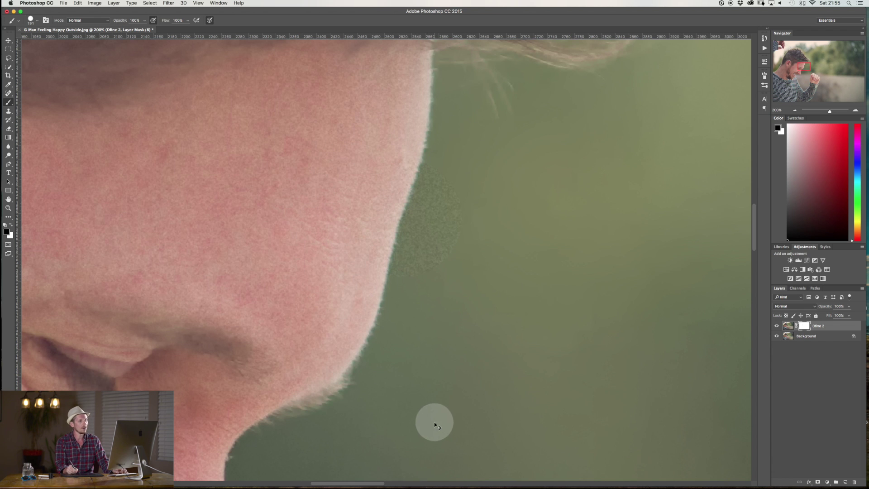
key(super+z)
Brush the Dfine 2 mask across the green background and zoom out to see the whole portrait
drag(670, 209, 397, 220)
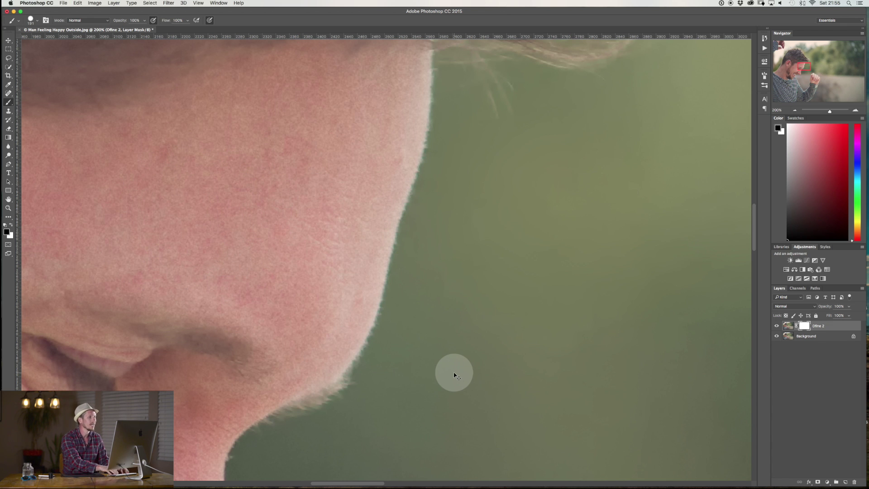
key(super+minus)
key(super+minus)
key(super+minus)
key(super+minus)
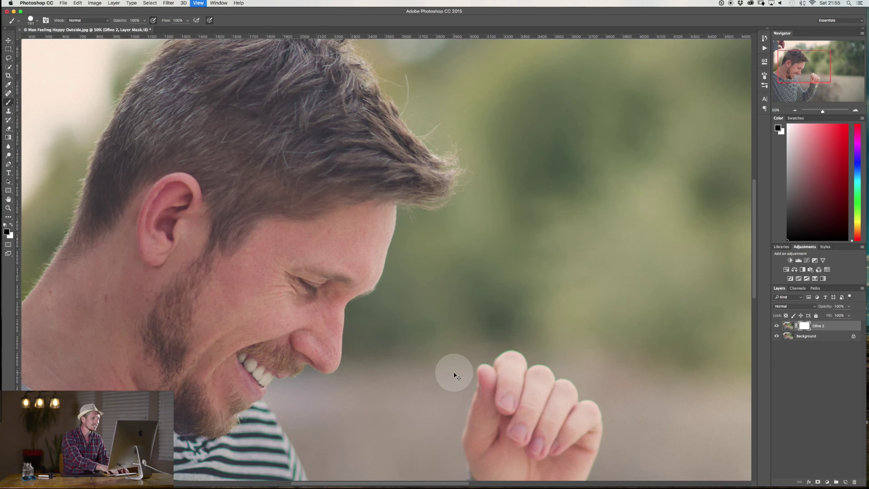
key(super+minus)
key(super+minus)
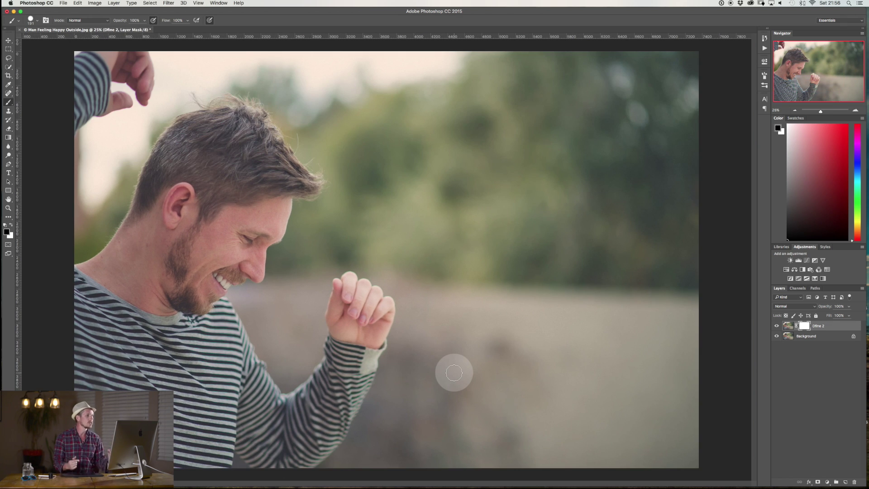